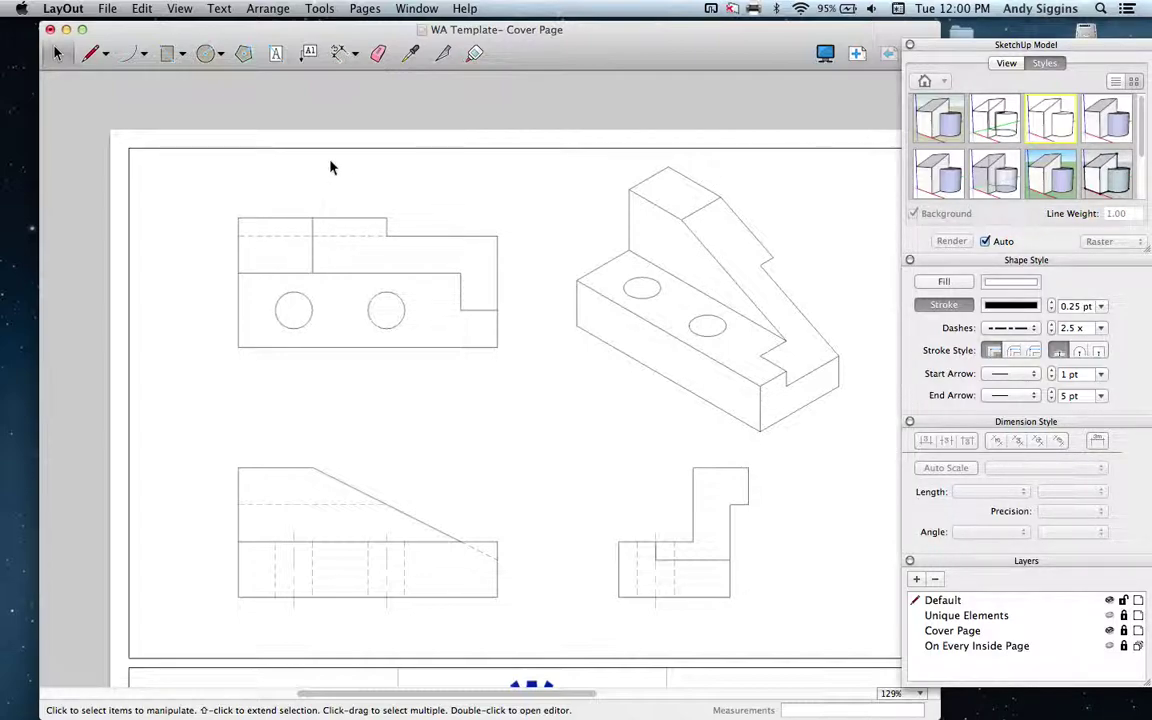
# Add a linear dimension across the full width of the top view, placed about 3/8" below its lower edge.
pyautogui.click(345, 56)
pyautogui.moveTo(347, 57); pyautogui.dragTo(362, 96)
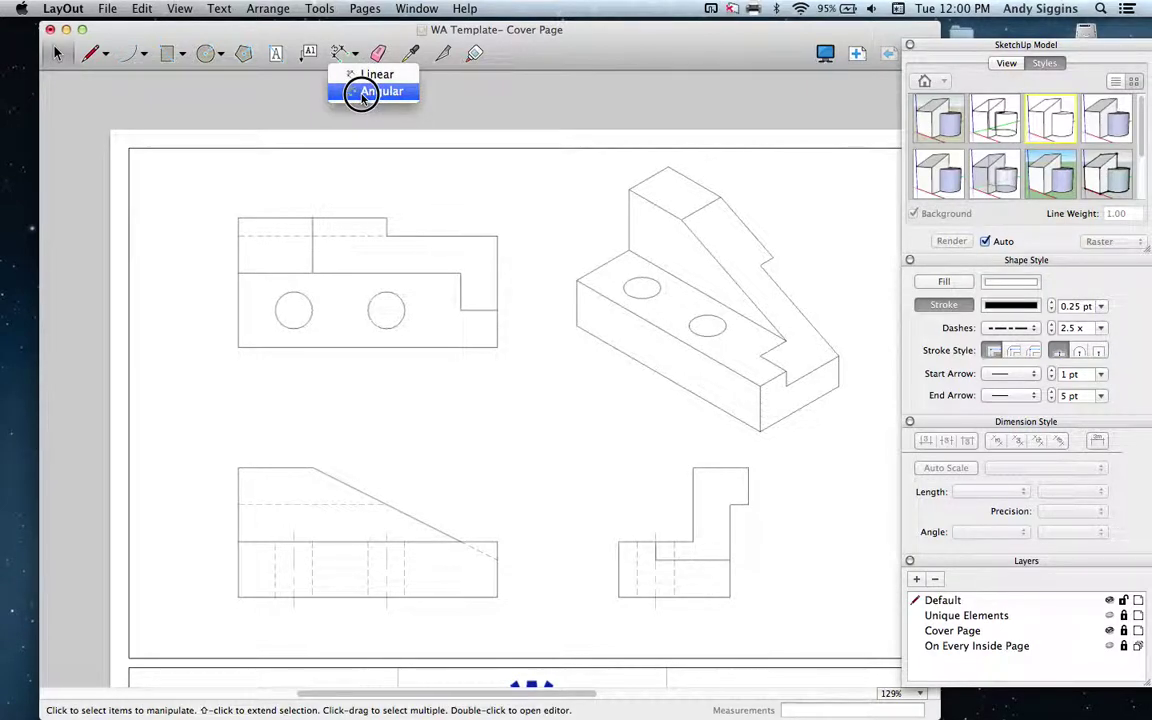
pyautogui.moveTo(362, 96); pyautogui.dragTo(364, 80)
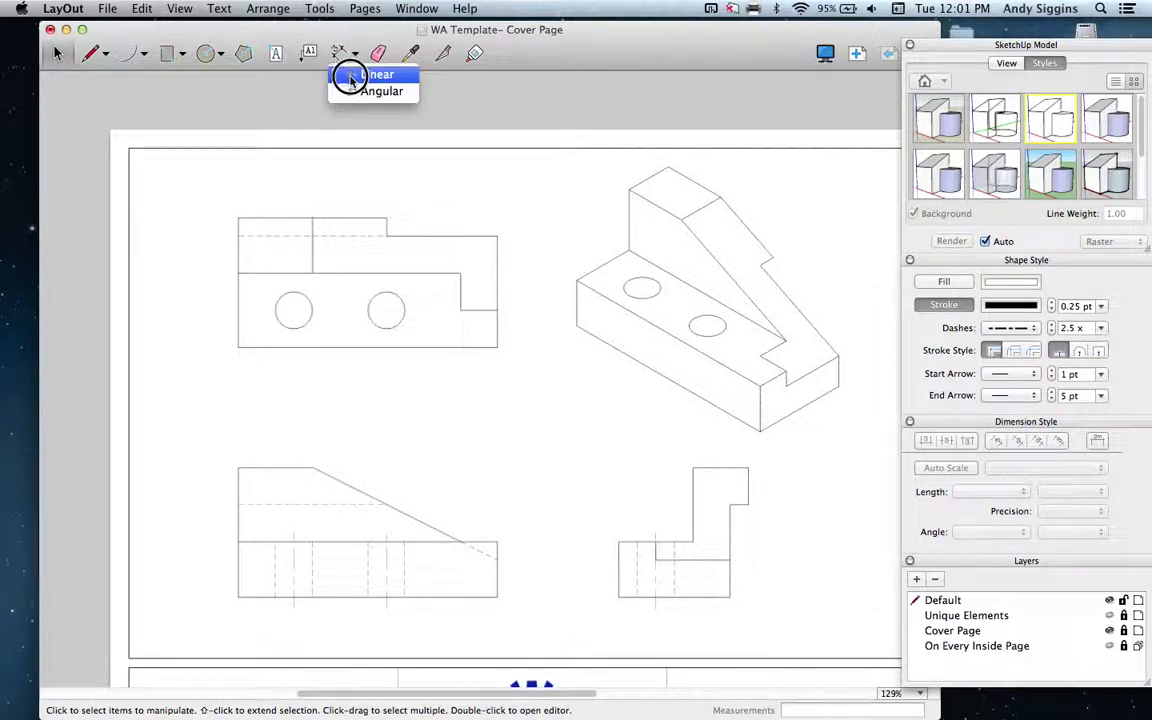
pyautogui.click(345, 74)
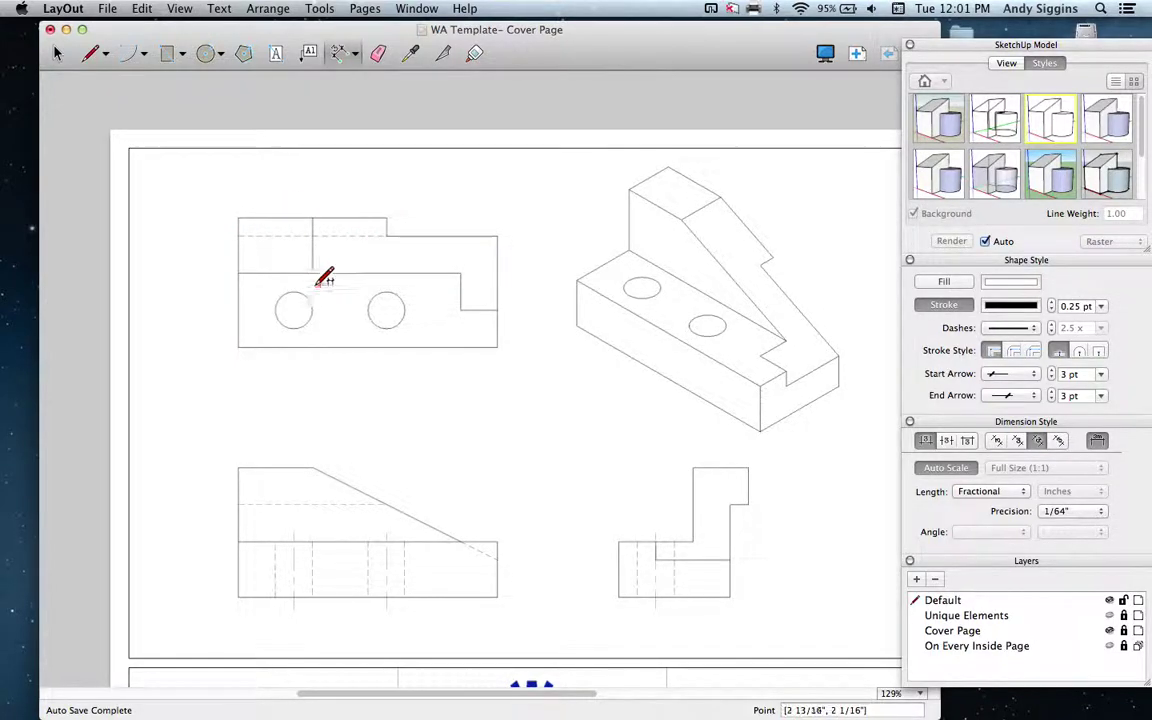
pyautogui.click(240, 346)
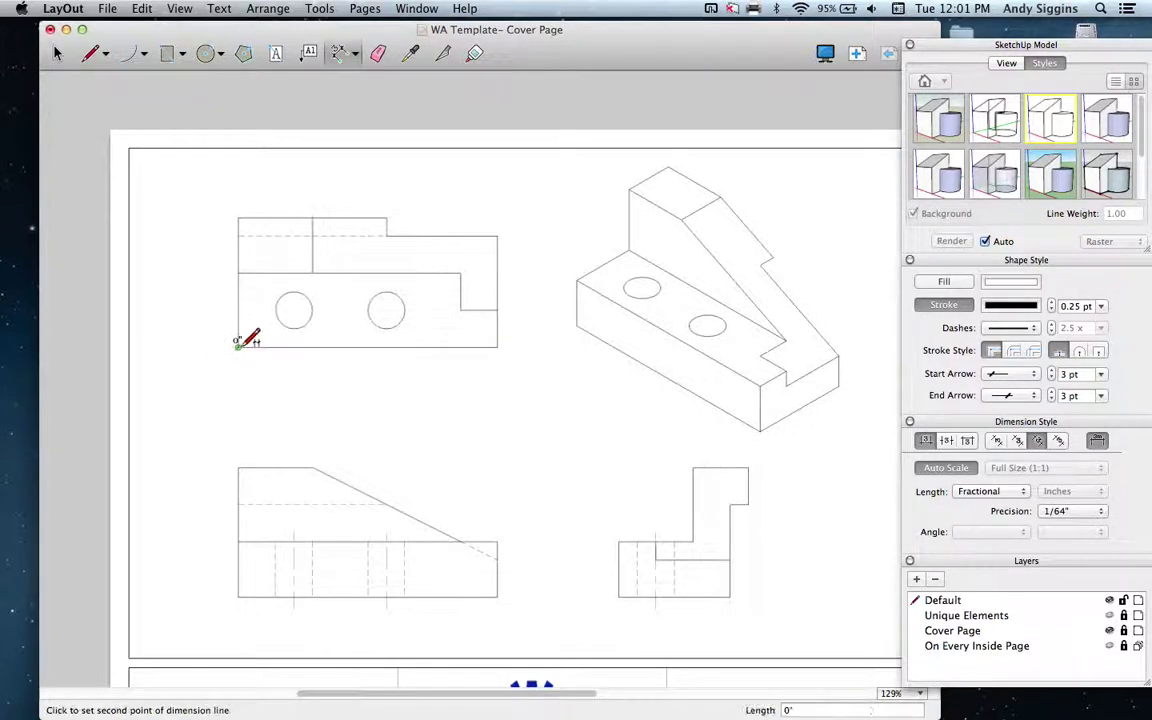
pyautogui.click(497, 347)
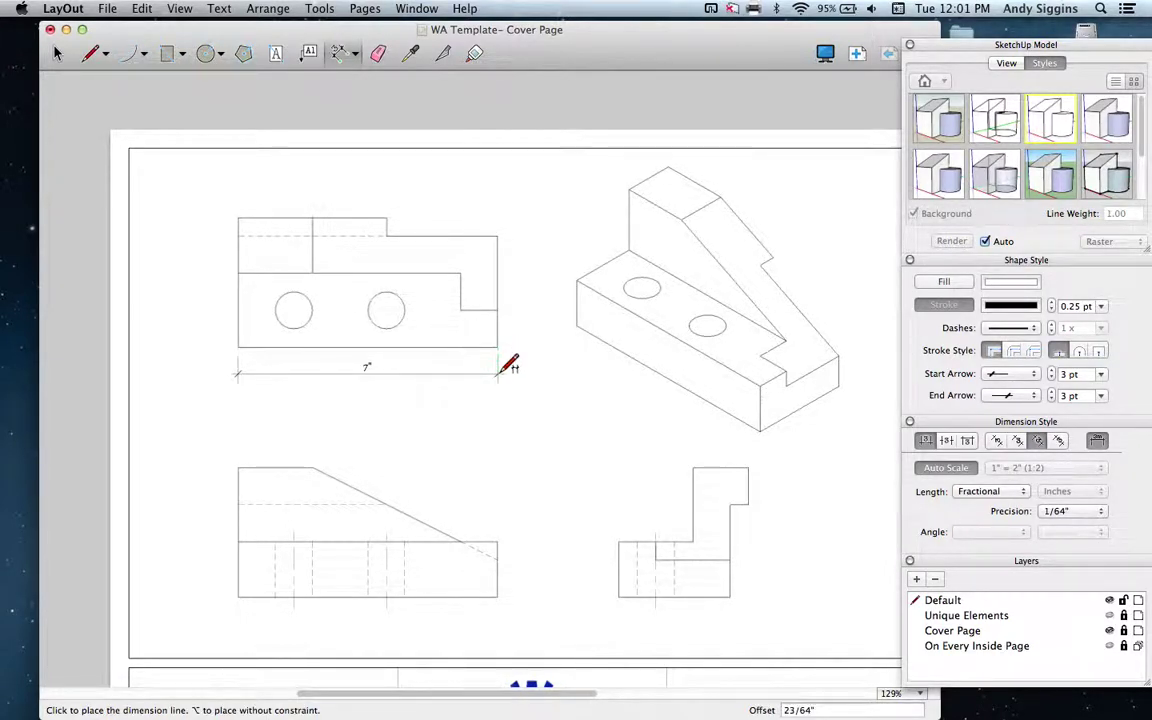
pyautogui.click(500, 373)
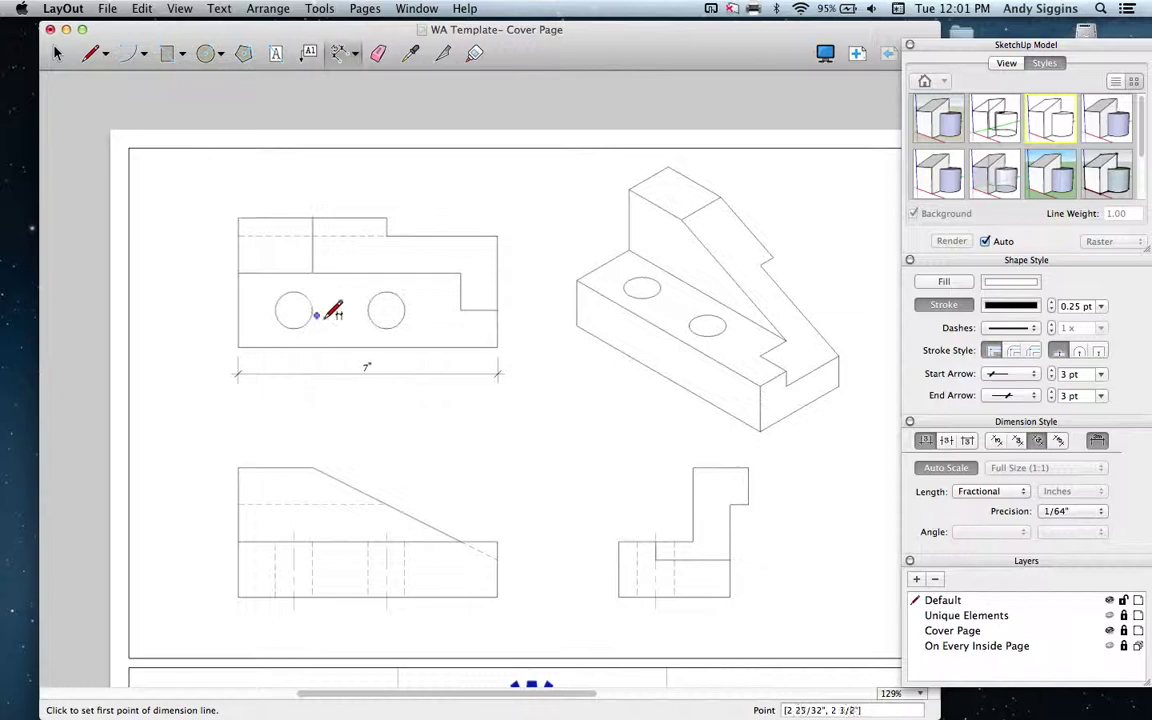
# Add a linear dimension above the top view along its raised upper edge, from the left corner to the step.
pyautogui.click(239, 217)
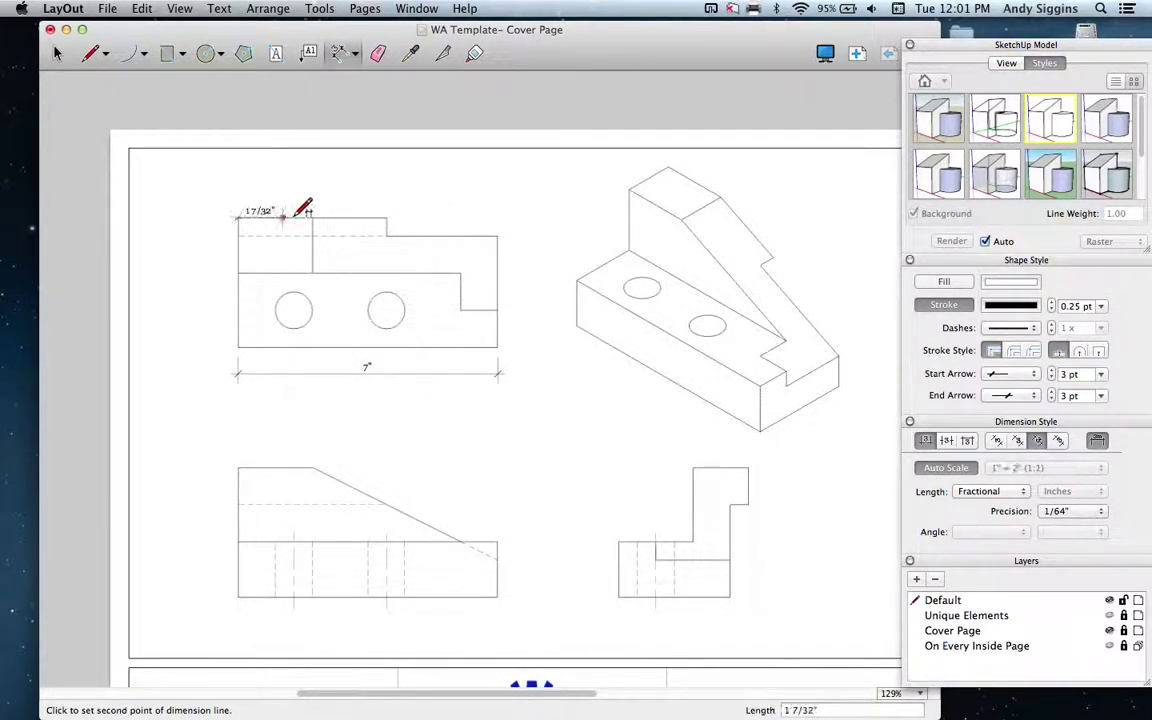
pyautogui.click(388, 217)
pyautogui.click(396, 203)
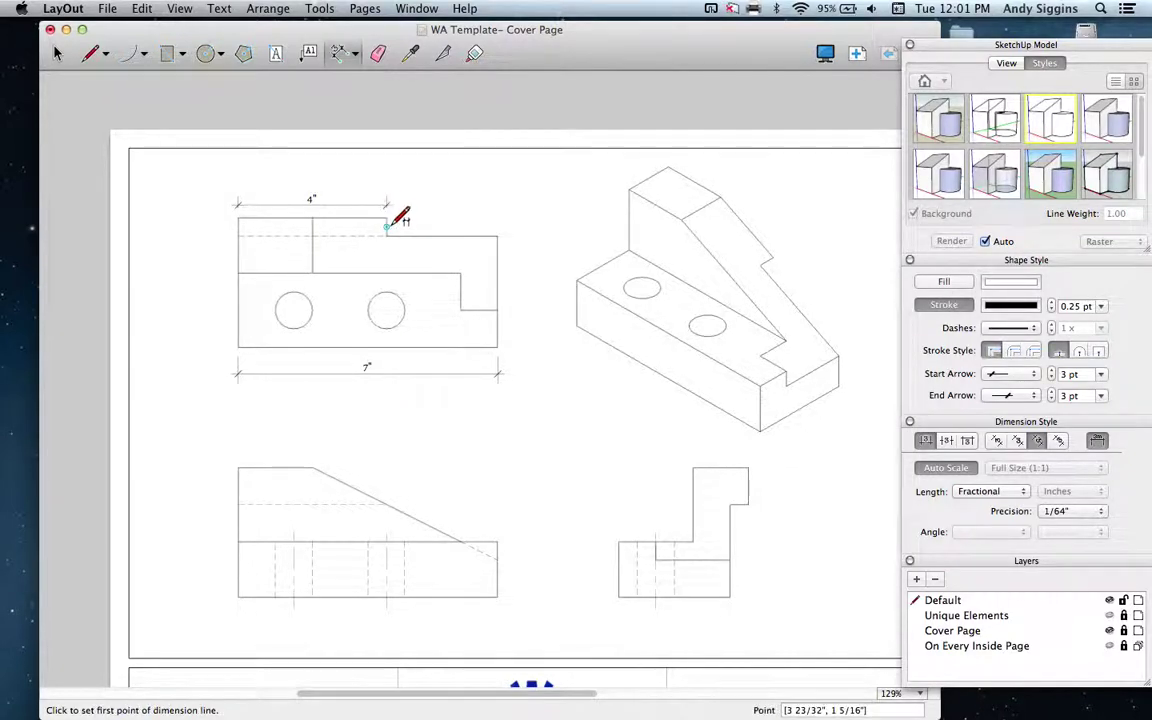
# Add a linear dimension from the step to the right corner of the top view, aligned with the neighbouring upper dimension.
pyautogui.click(386, 218)
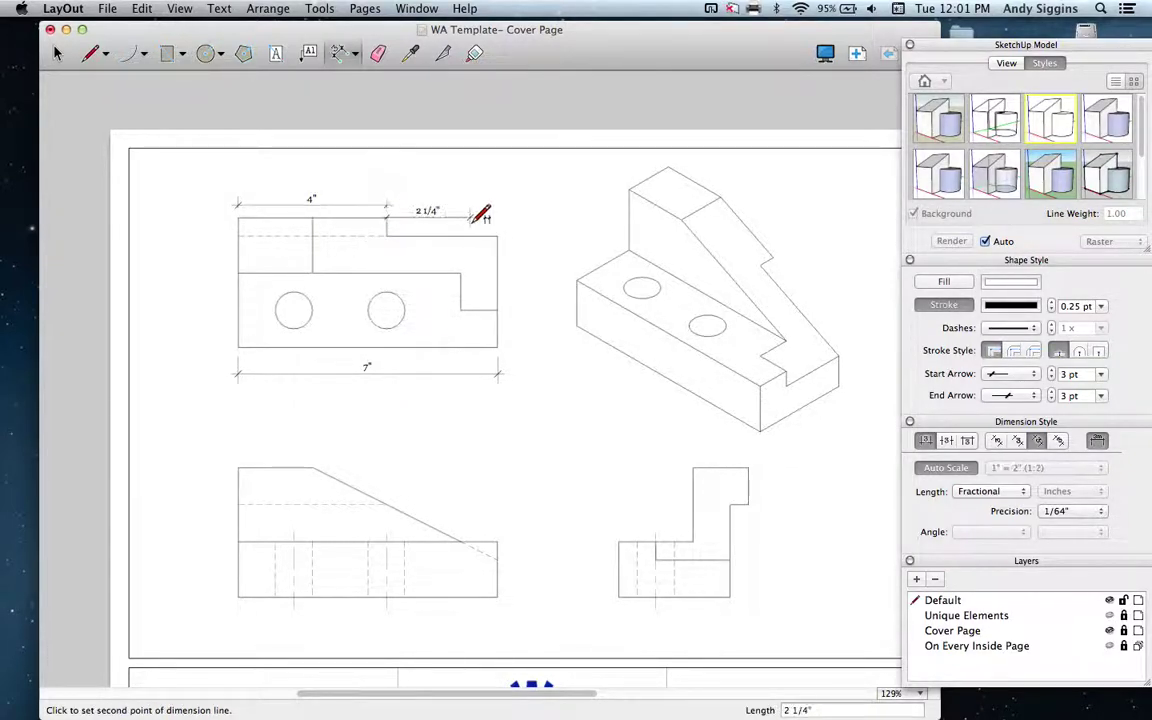
pyautogui.click(497, 236)
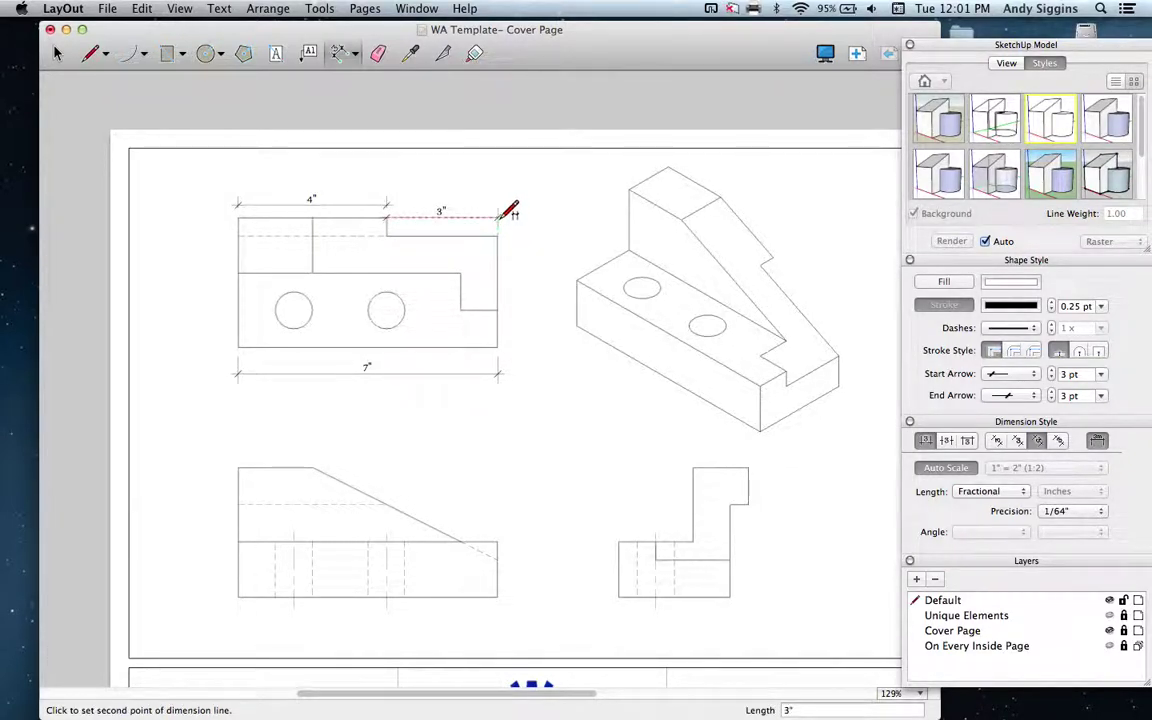
pyautogui.click(501, 203)
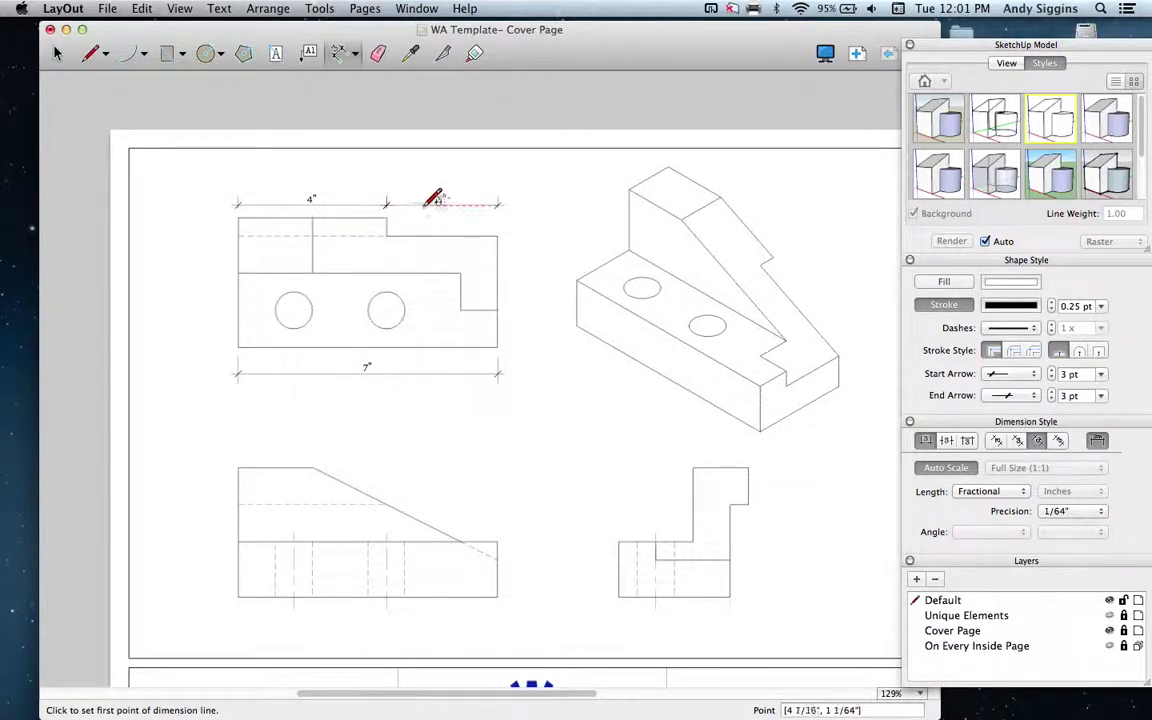
# Delete the dimension spanning from the step to the right corner above the top view.
pyautogui.click(57, 53)
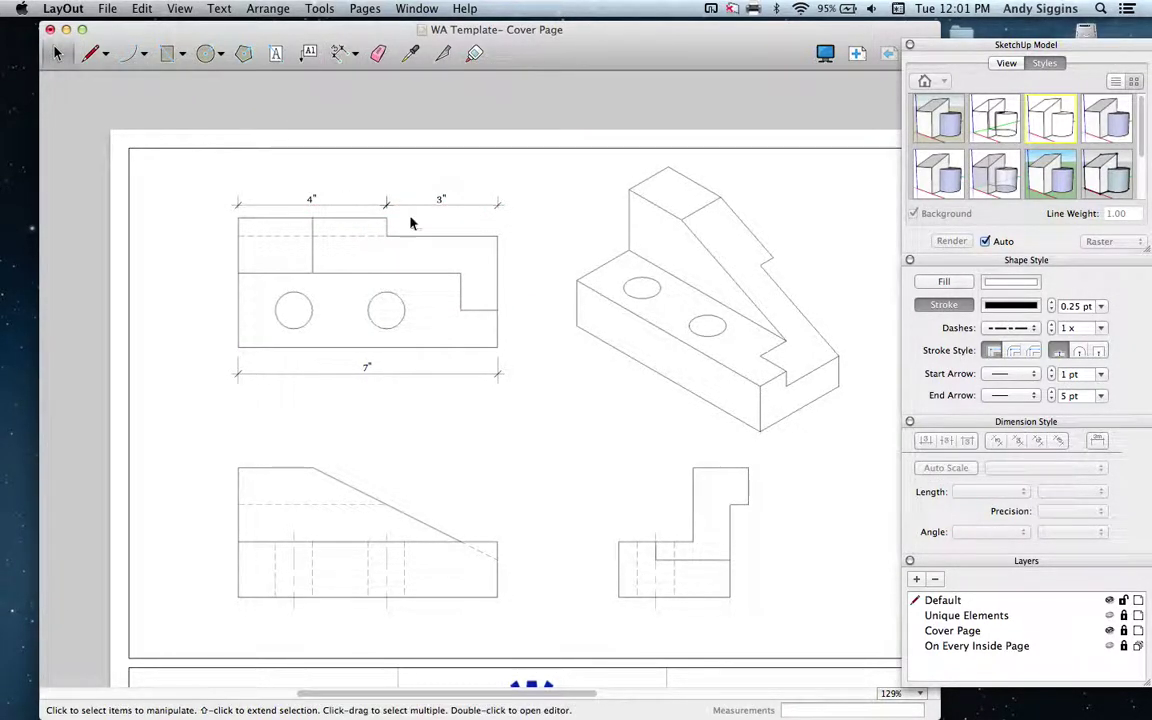
pyautogui.click(440, 206)
pyautogui.press('Delete')
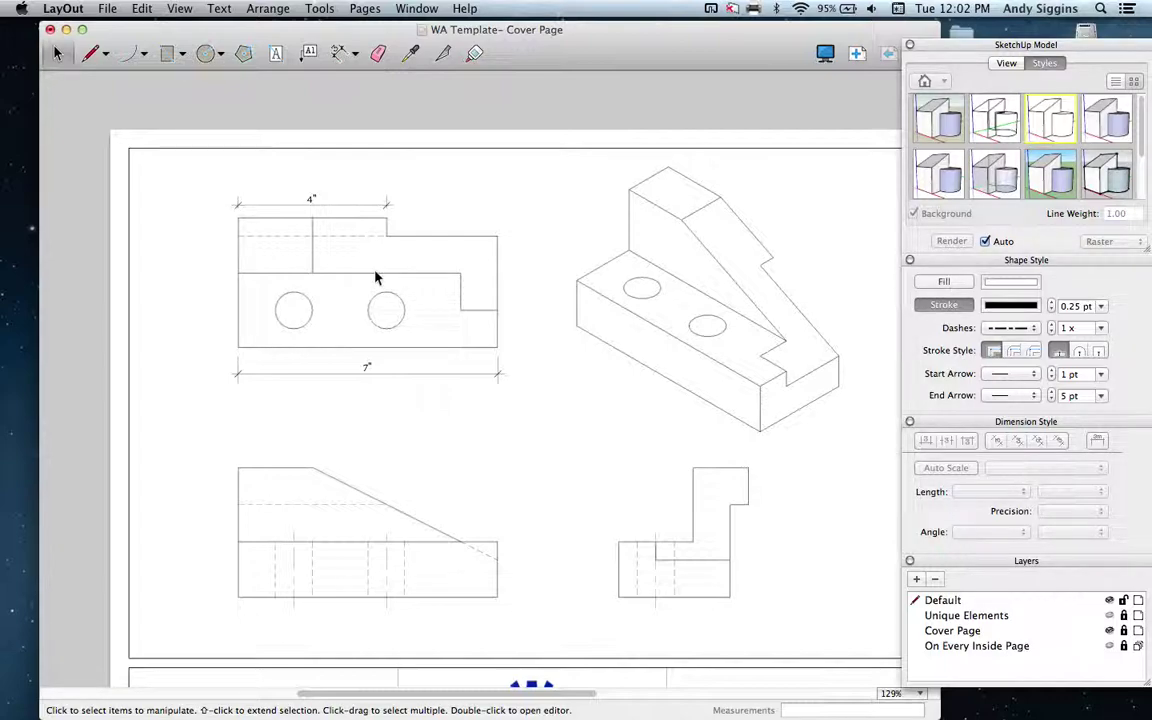
# Dimension the left hole's diameter vertically in the top view, with the dimension line outside the part's left edge.
pyautogui.click(338, 53)
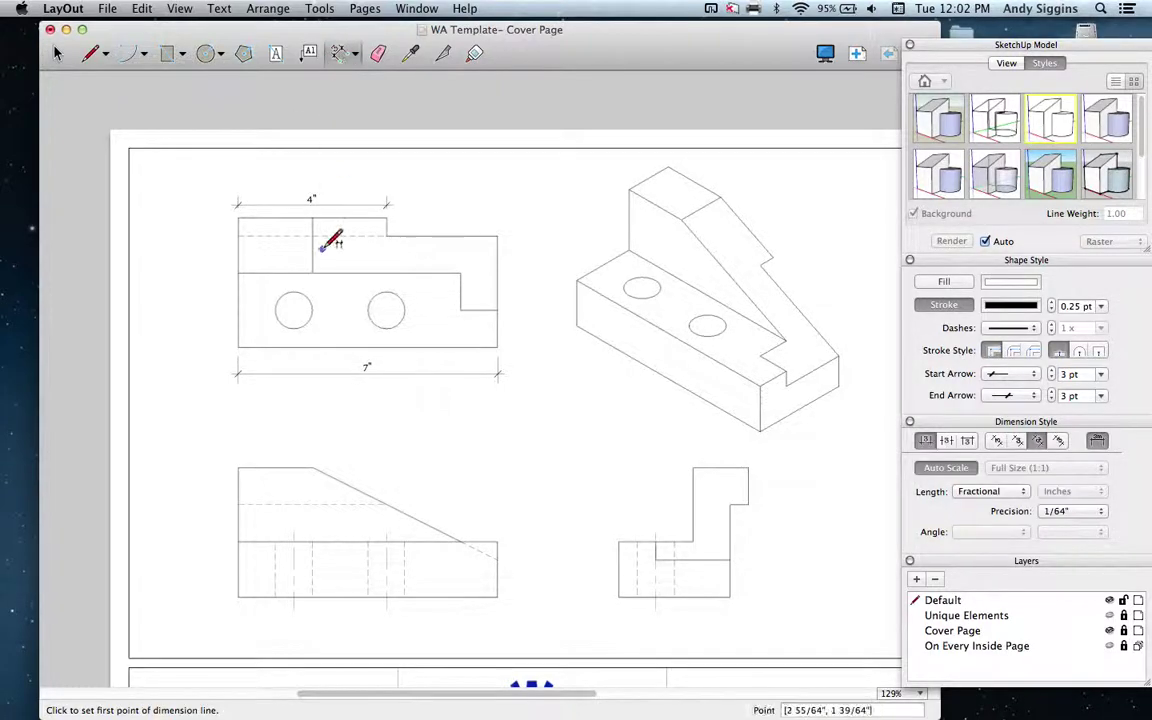
pyautogui.click(292, 292)
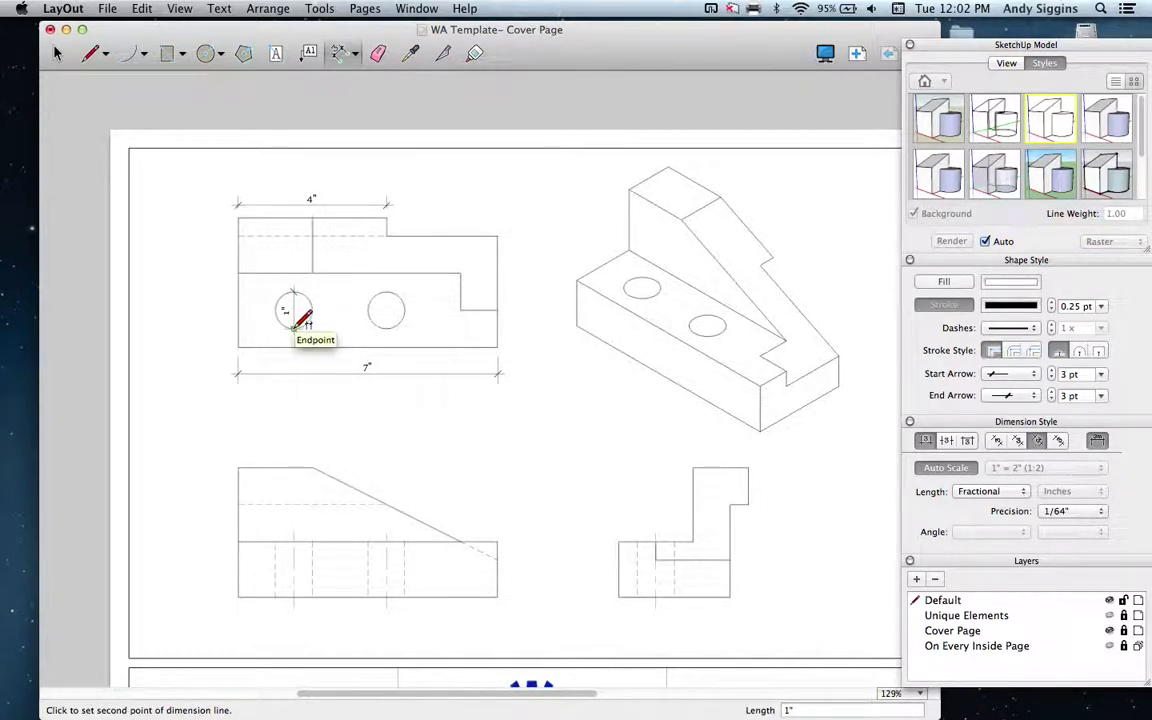
pyautogui.click(294, 327)
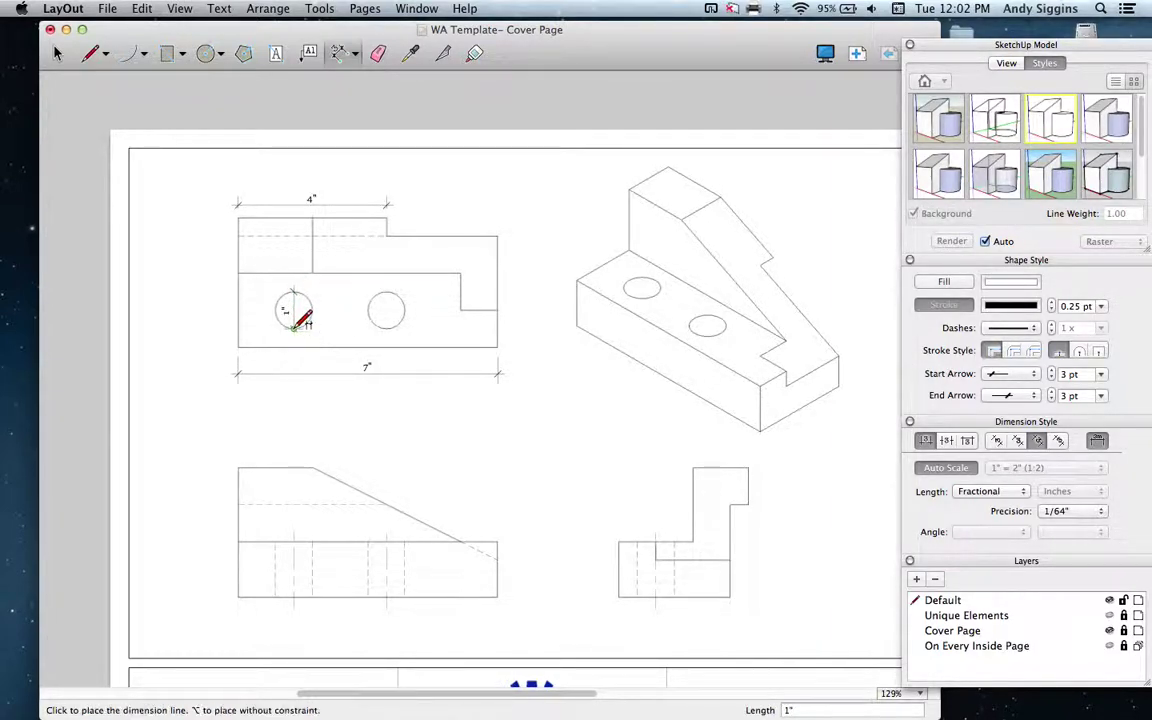
pyautogui.click(196, 326)
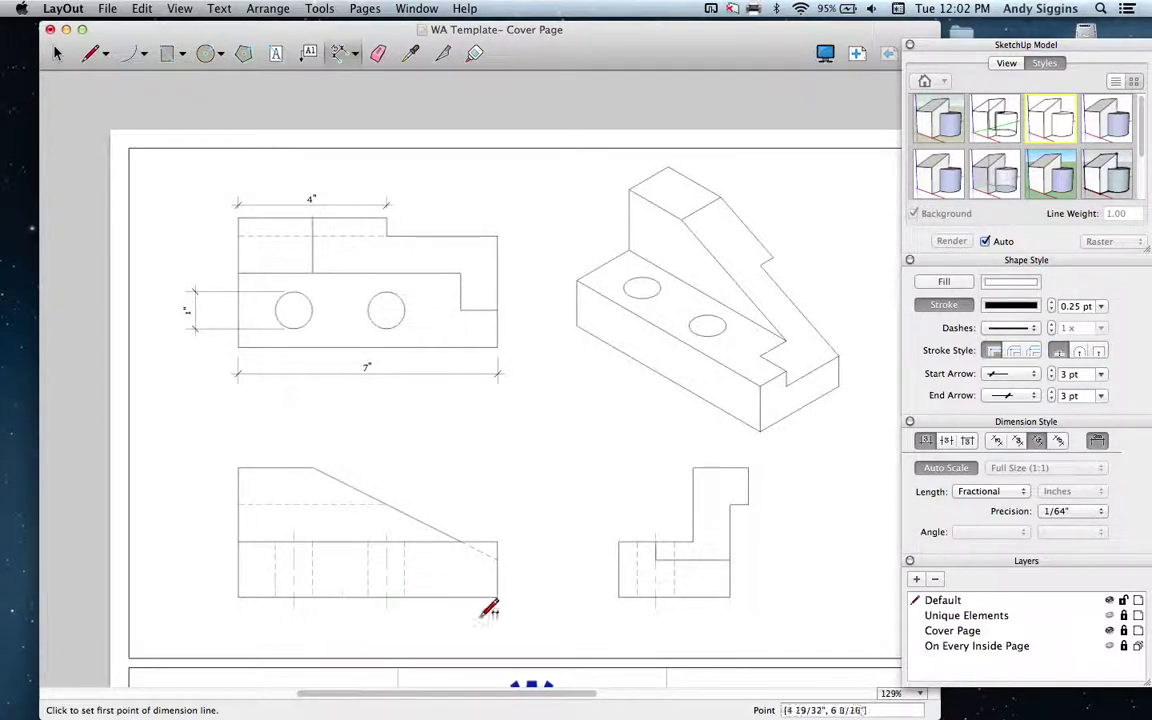
# Add a linear dimension between the hole's hidden lines in the side view, placed about 3/8" below the base.
pyautogui.click(654, 597)
pyautogui.click(675, 597)
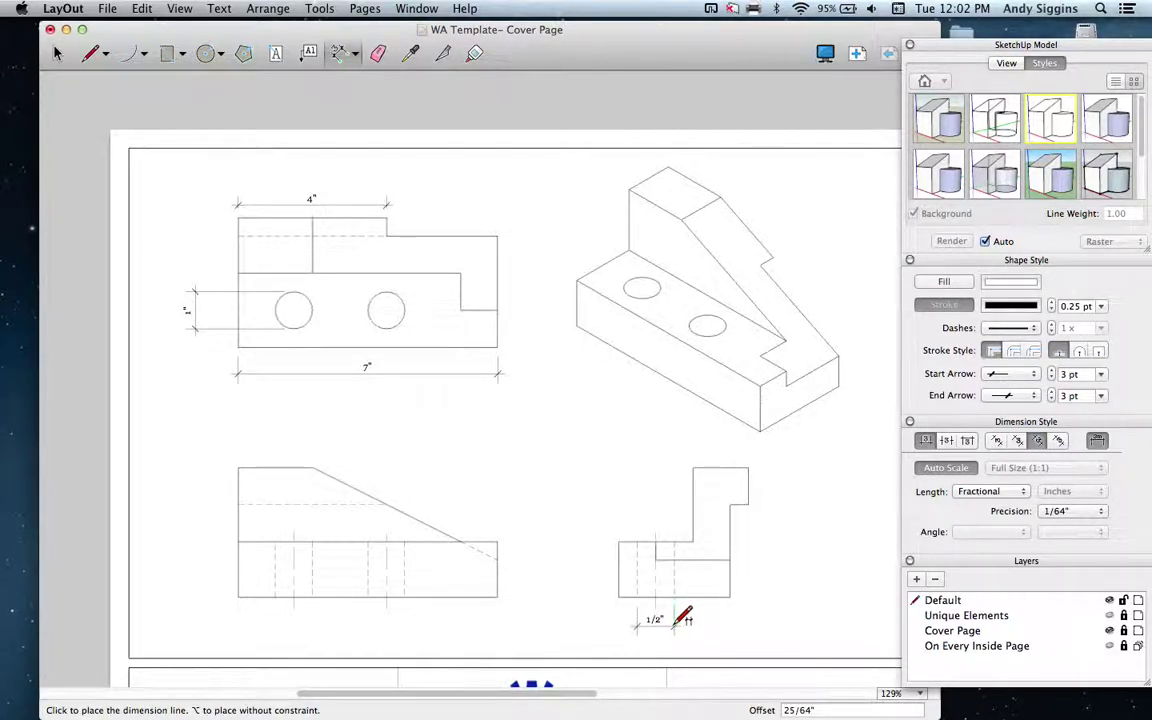
pyautogui.click(673, 626)
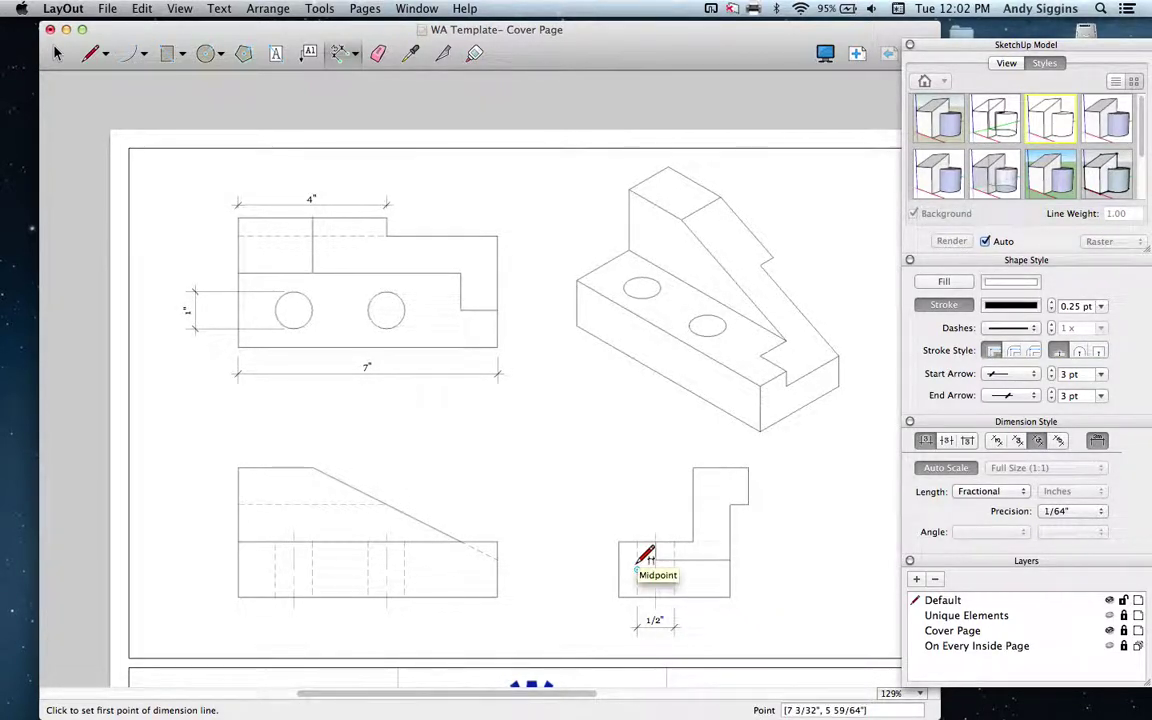
# Change the text of the hole dimension below the side view to 1".
pyautogui.click(57, 56)
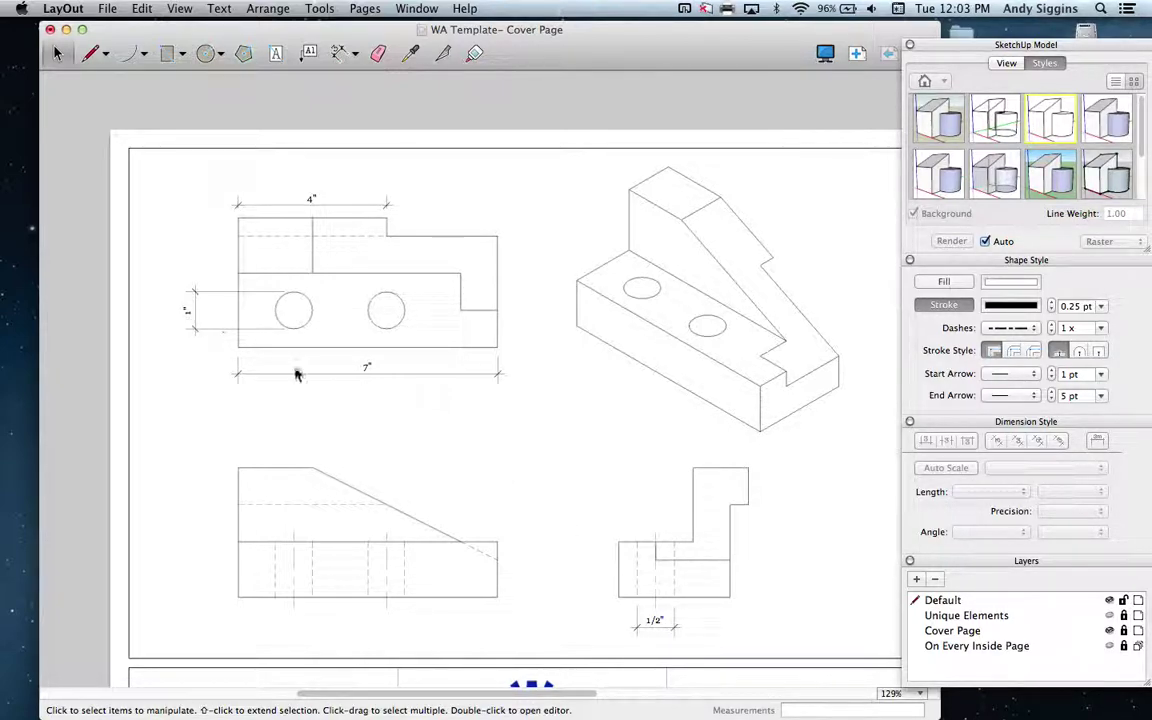
pyautogui.click(657, 626)
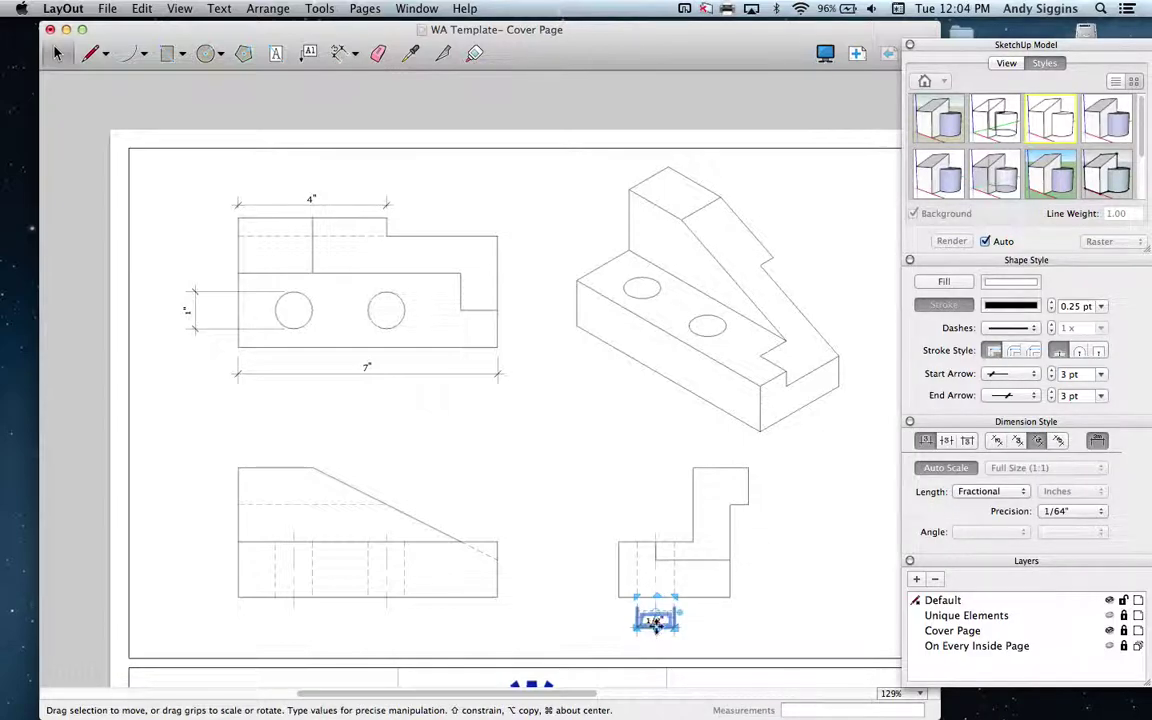
pyautogui.doubleClick(655, 621)
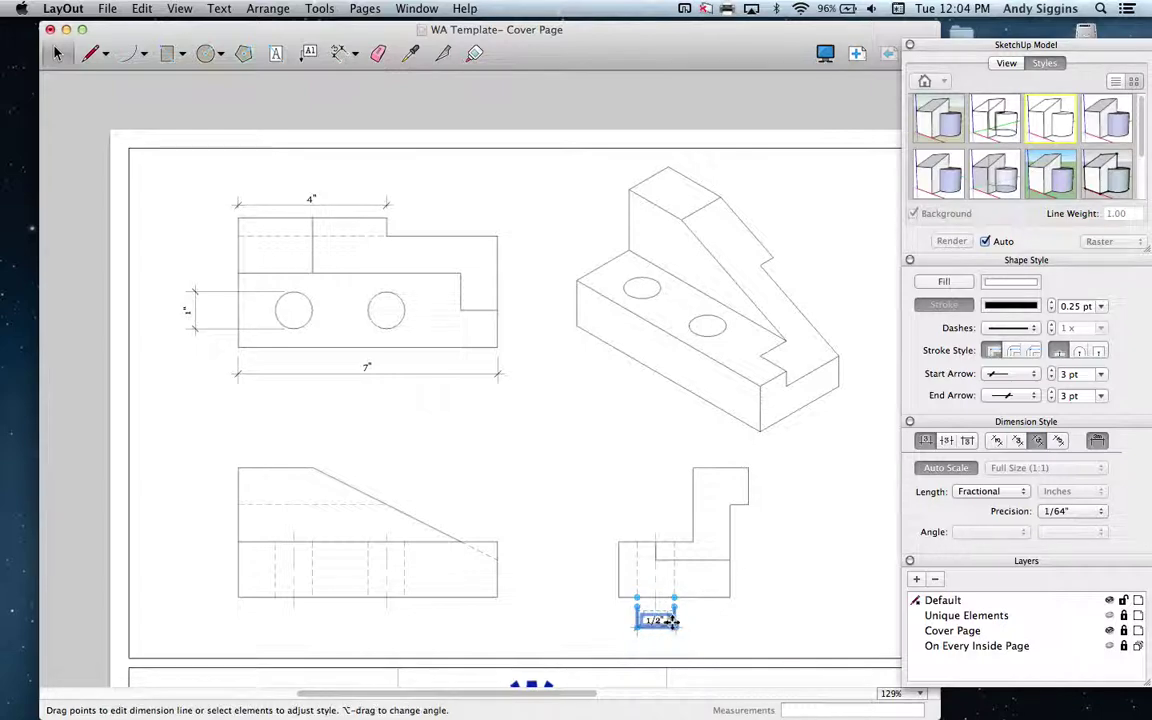
pyautogui.click(654, 621)
pyautogui.doubleClick(656, 622)
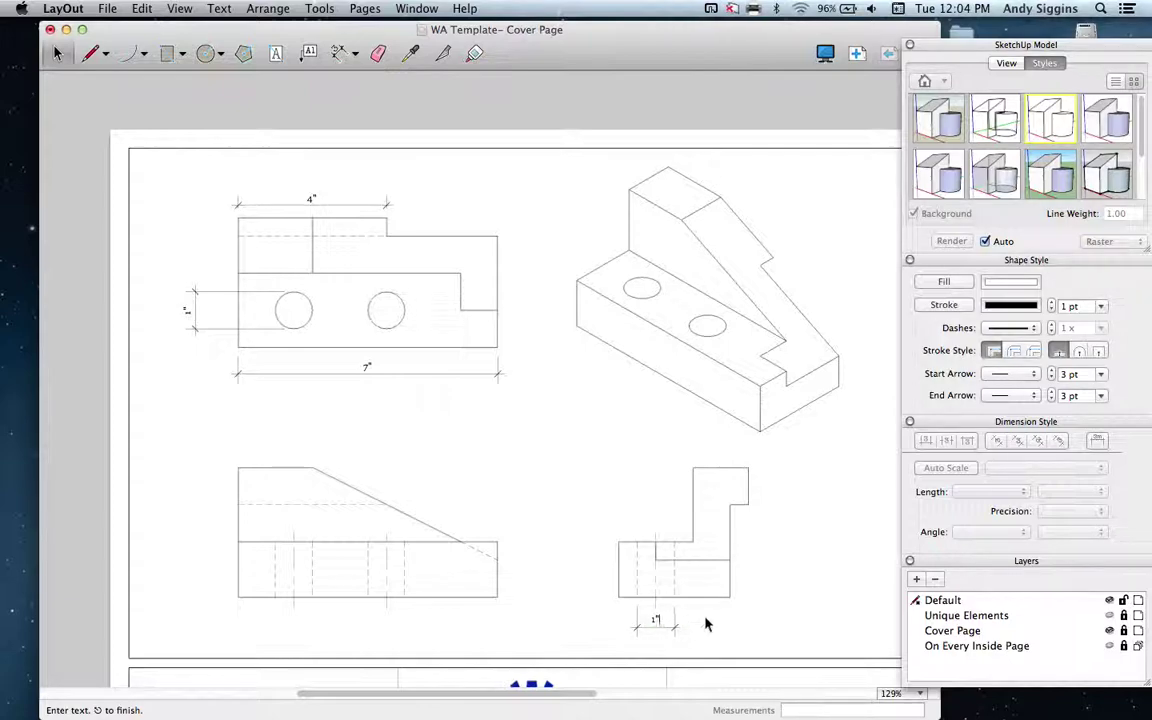
pyautogui.click(706, 621)
pyautogui.click(814, 579)
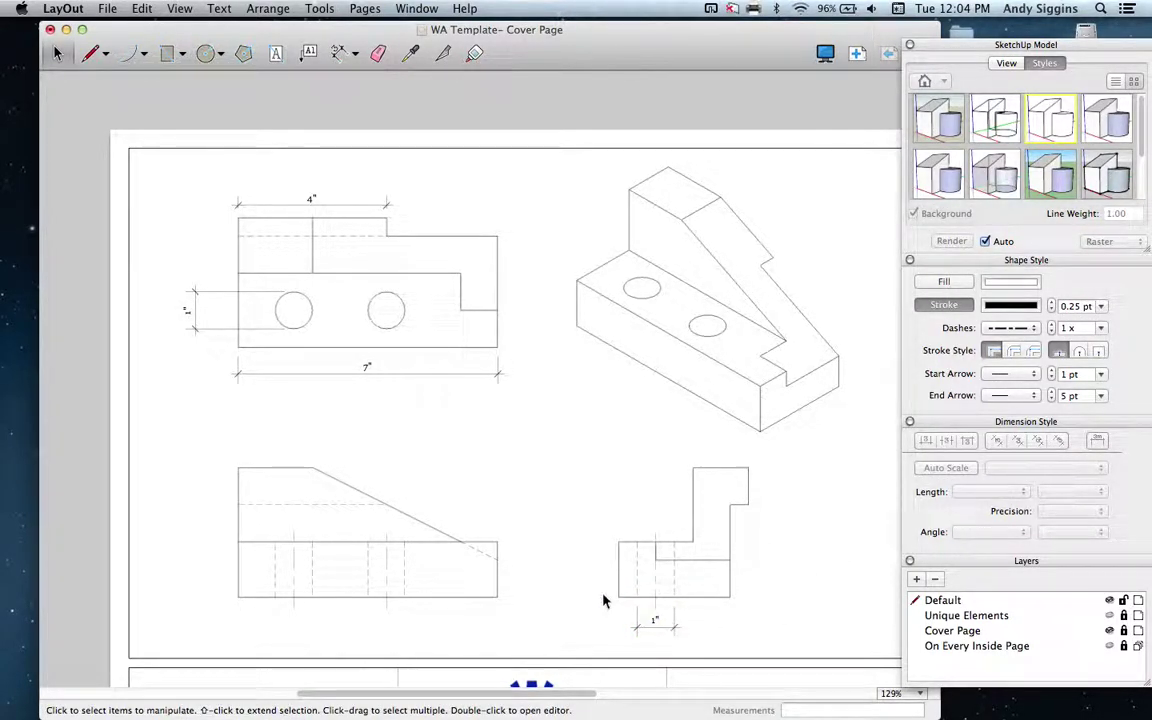
# Delete the hole diameter dimension beside the top view.
pyautogui.click(194, 318)
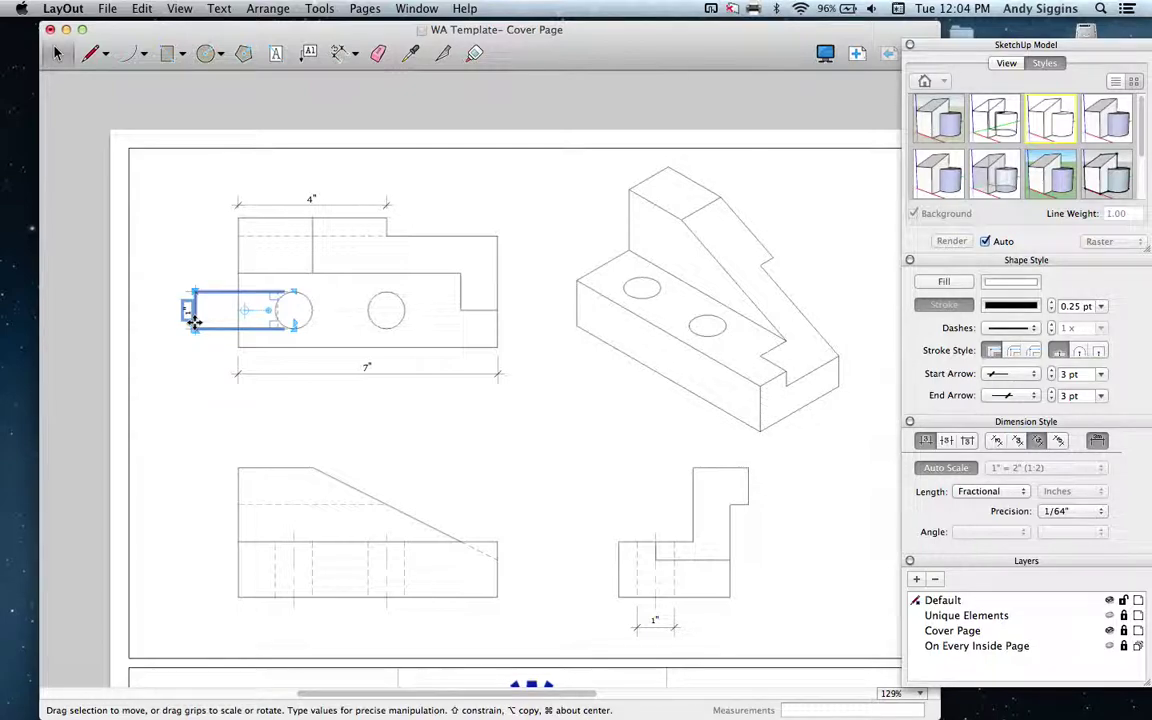
pyautogui.press('Delete')
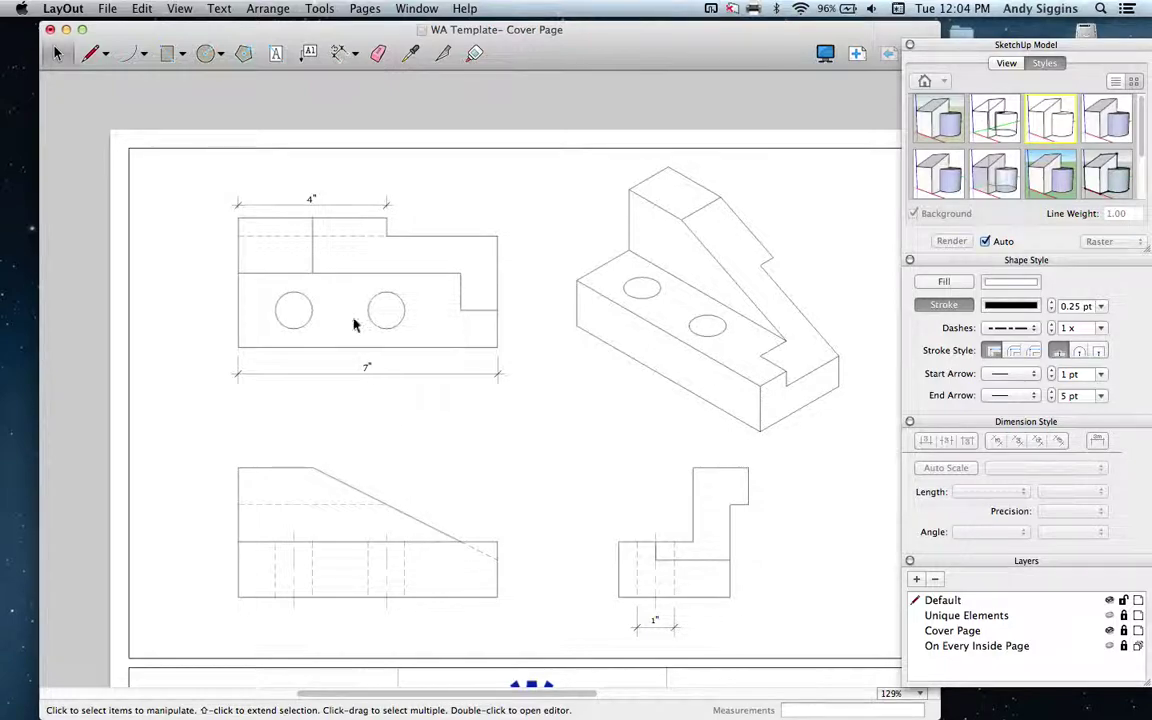
pyautogui.click(304, 208)
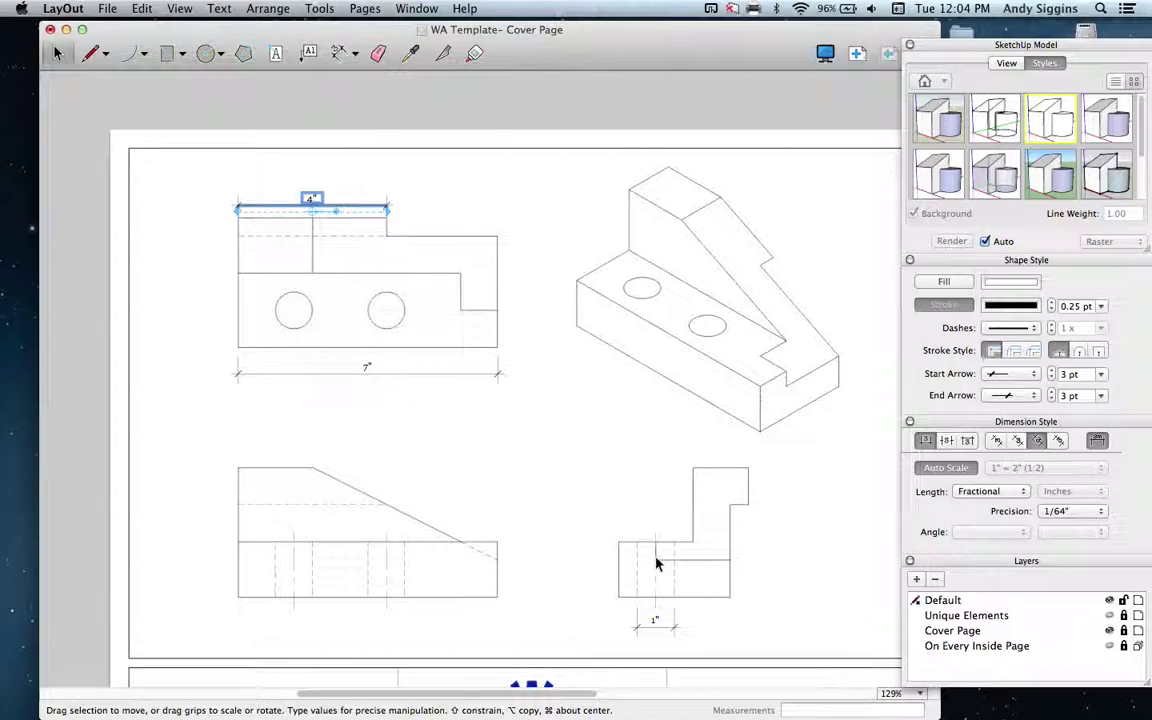
pyautogui.click(579, 458)
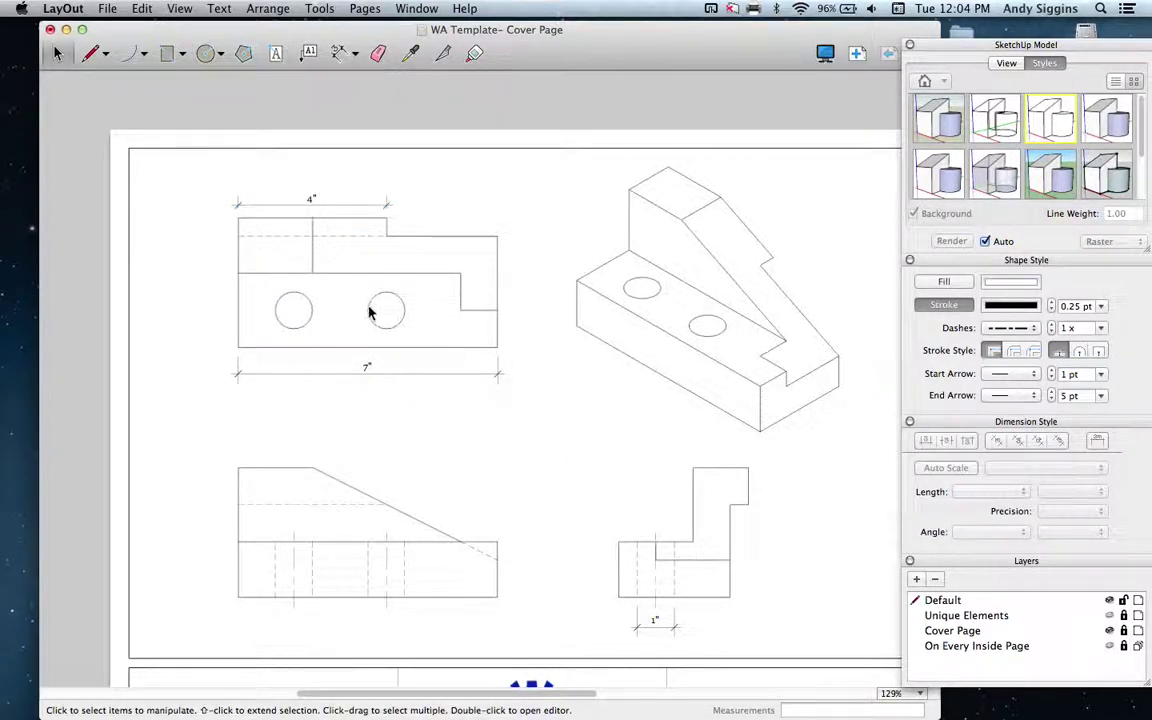
pyautogui.click(312, 200)
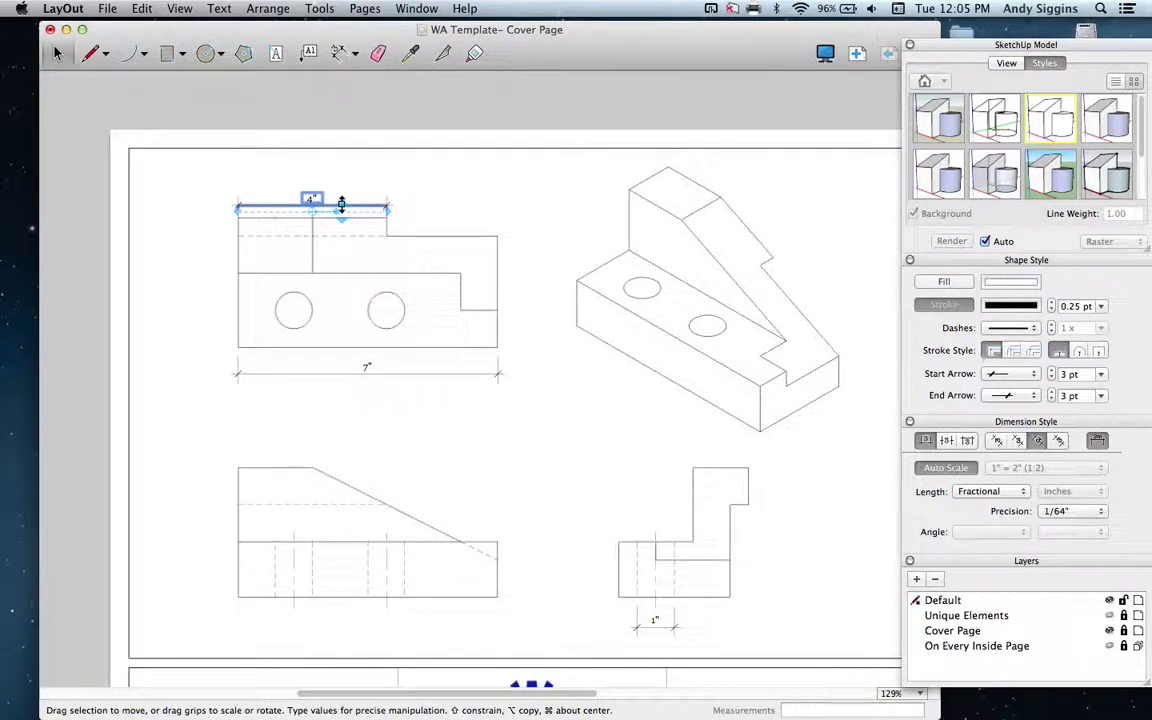
# Set the start and end arrows of the overall width dimension below the top view to solid filled arrowheads.
pyautogui.click(367, 367)
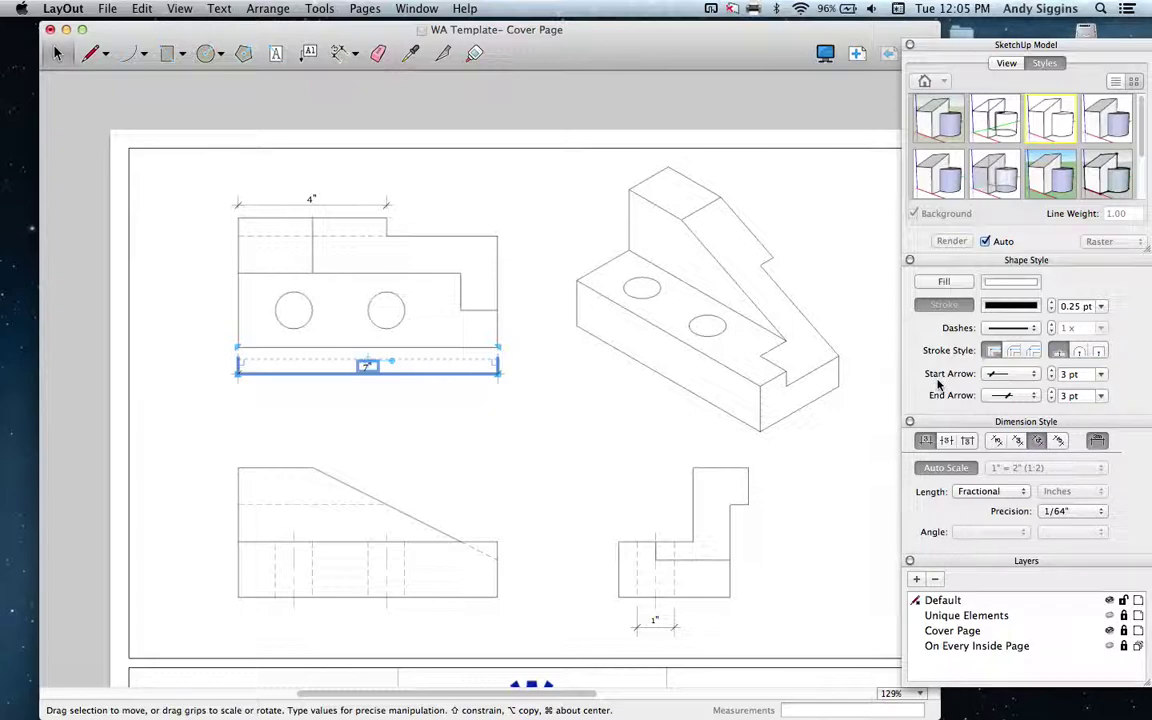
pyautogui.click(1008, 375)
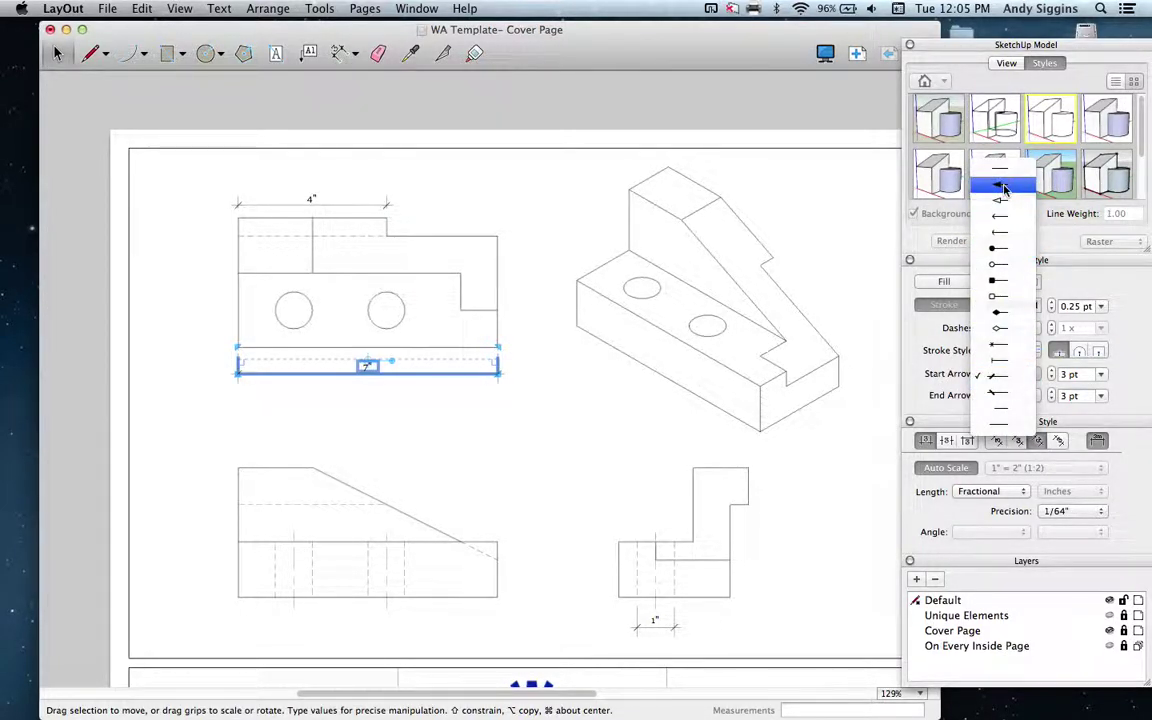
pyautogui.click(999, 184)
pyautogui.click(1015, 397)
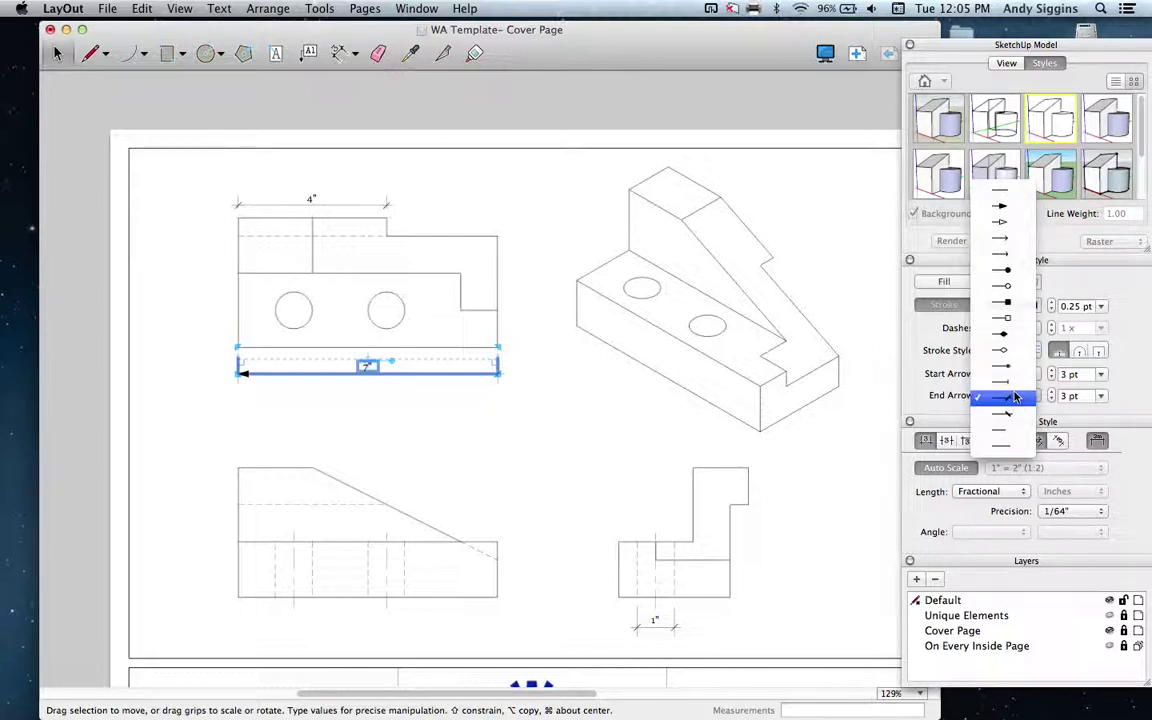
pyautogui.click(1015, 207)
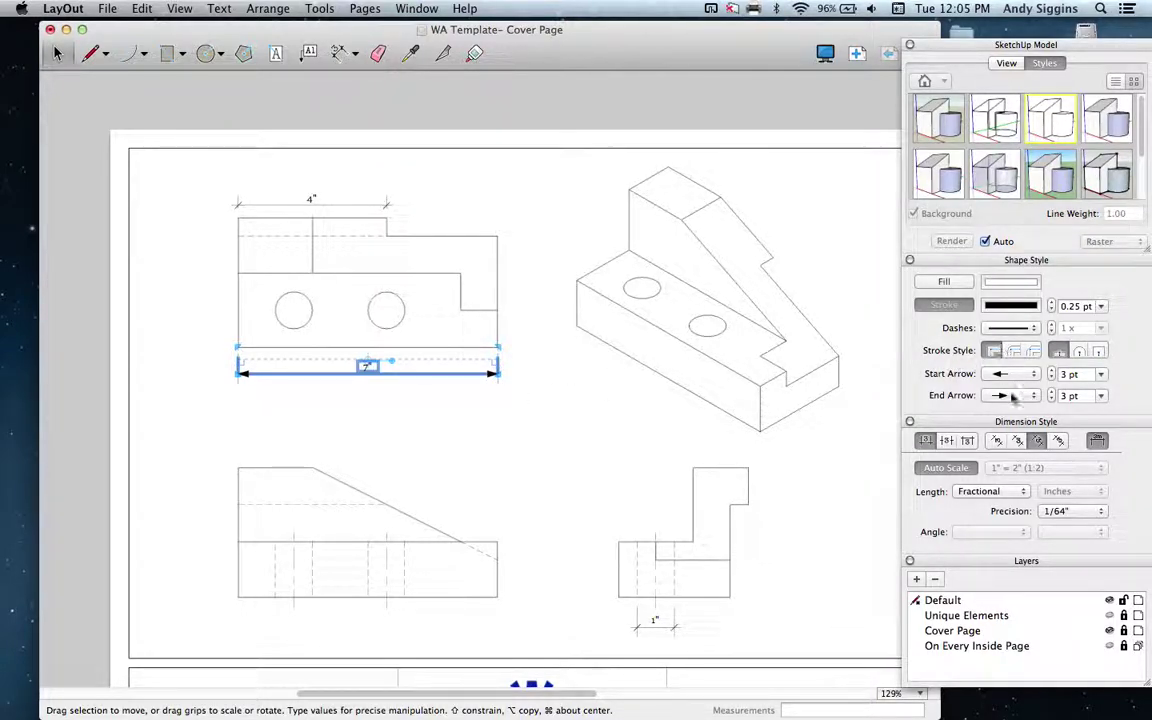
# Reduce the start and end arrow sizes of the overall width dimension to 2 pt.
pyautogui.click(1052, 379)
pyautogui.click(1052, 379)
pyautogui.click(1052, 379)
pyautogui.click(1052, 379)
pyautogui.click(1051, 400)
pyautogui.click(505, 430)
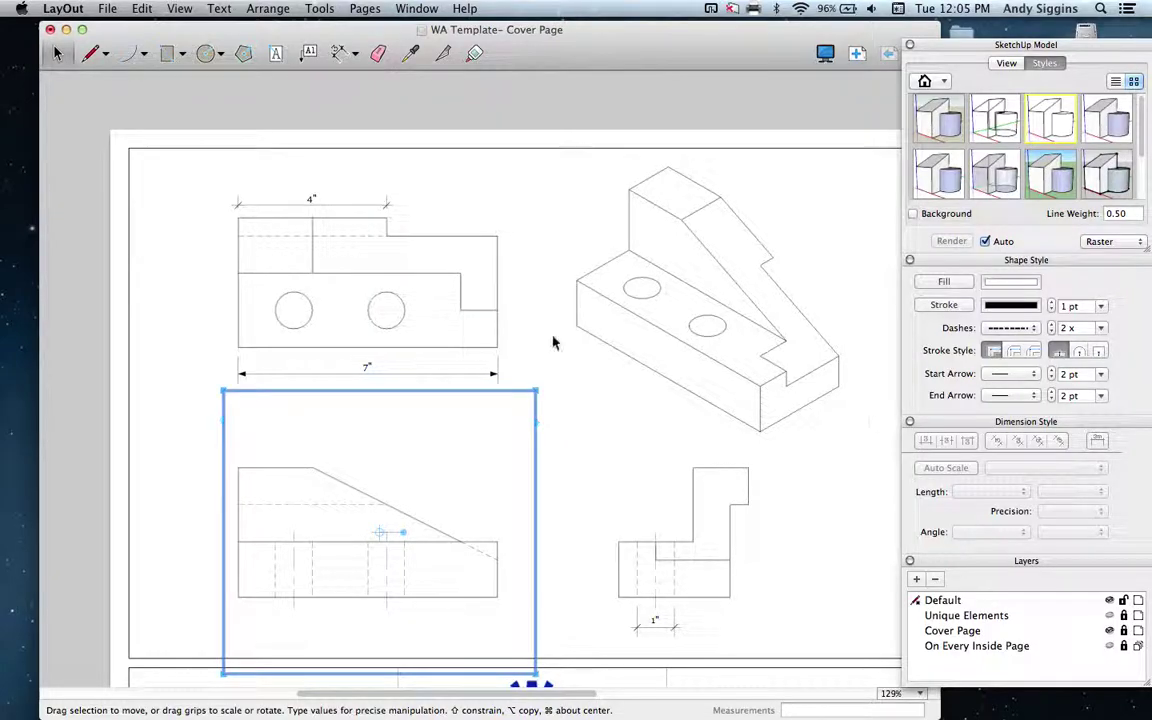
# Center the text of the overall width dimension below the top view within its dimension line.
pyautogui.click(437, 373)
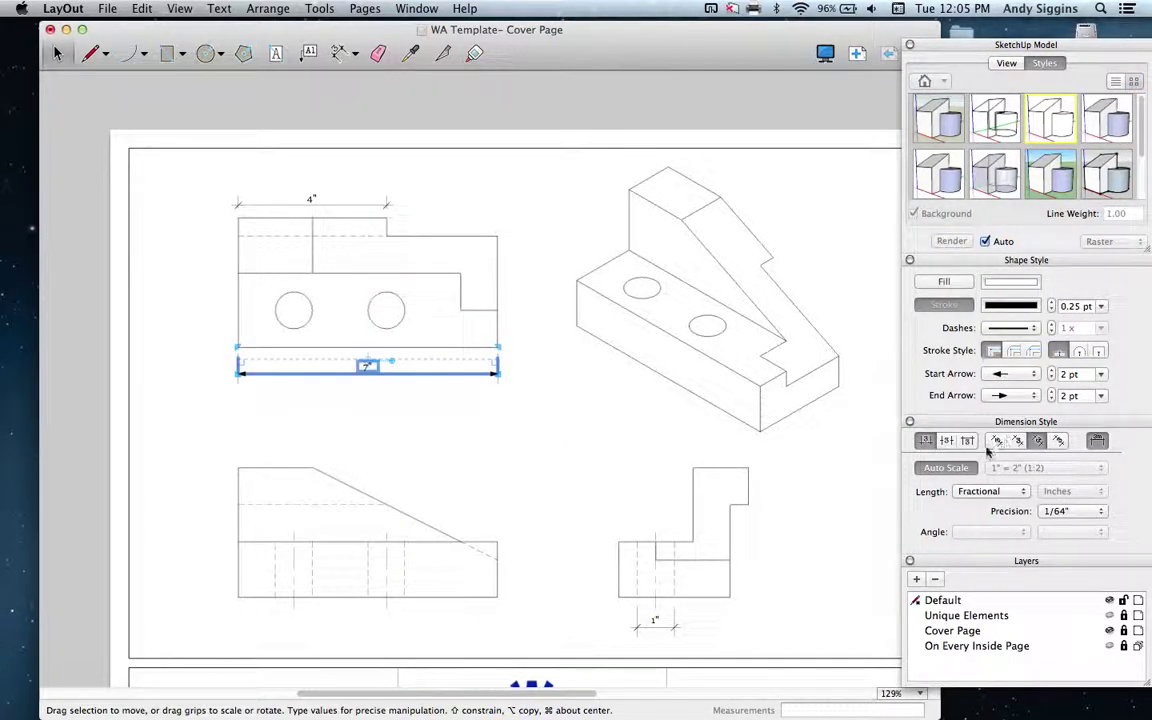
pyautogui.click(947, 444)
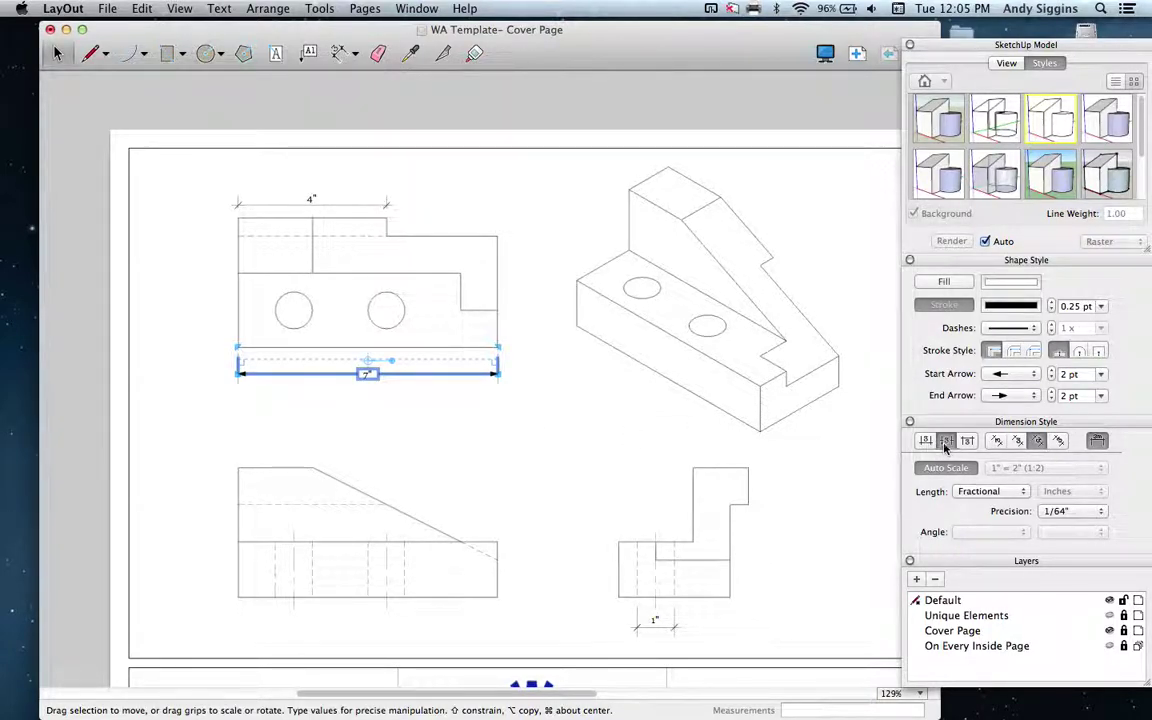
pyautogui.click(404, 393)
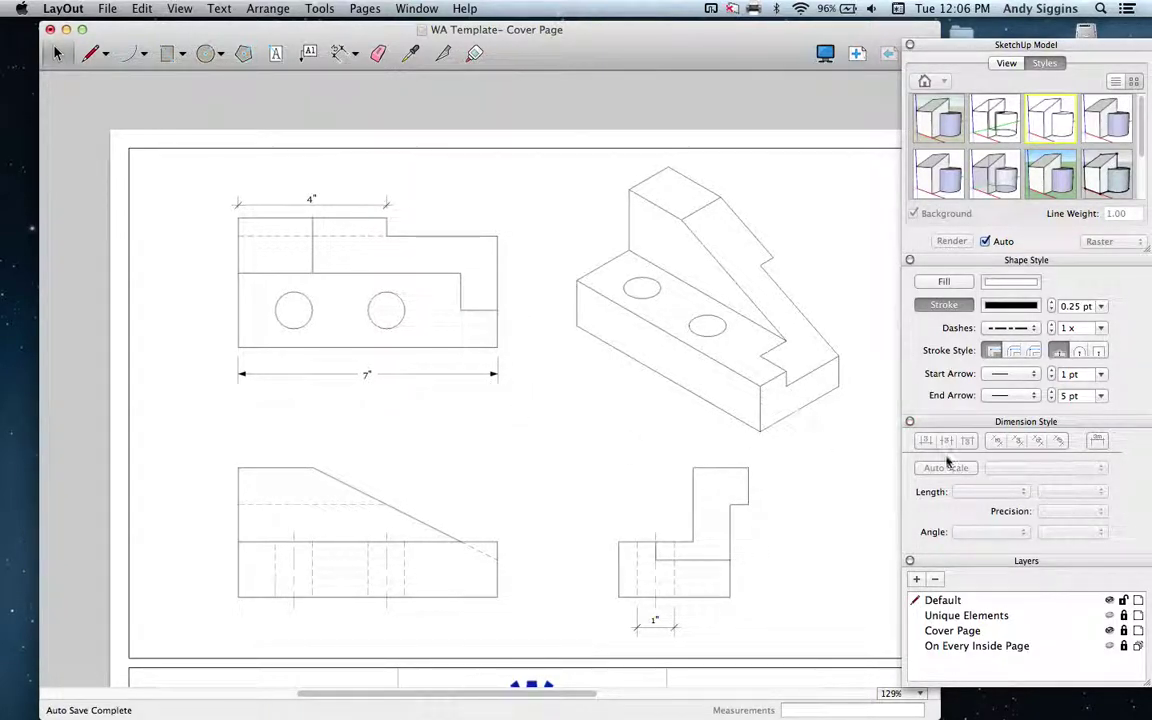
# Set the Dimension tool's defaults to text centered on the line with solid filled start and end arrowheads.
pyautogui.click(339, 53)
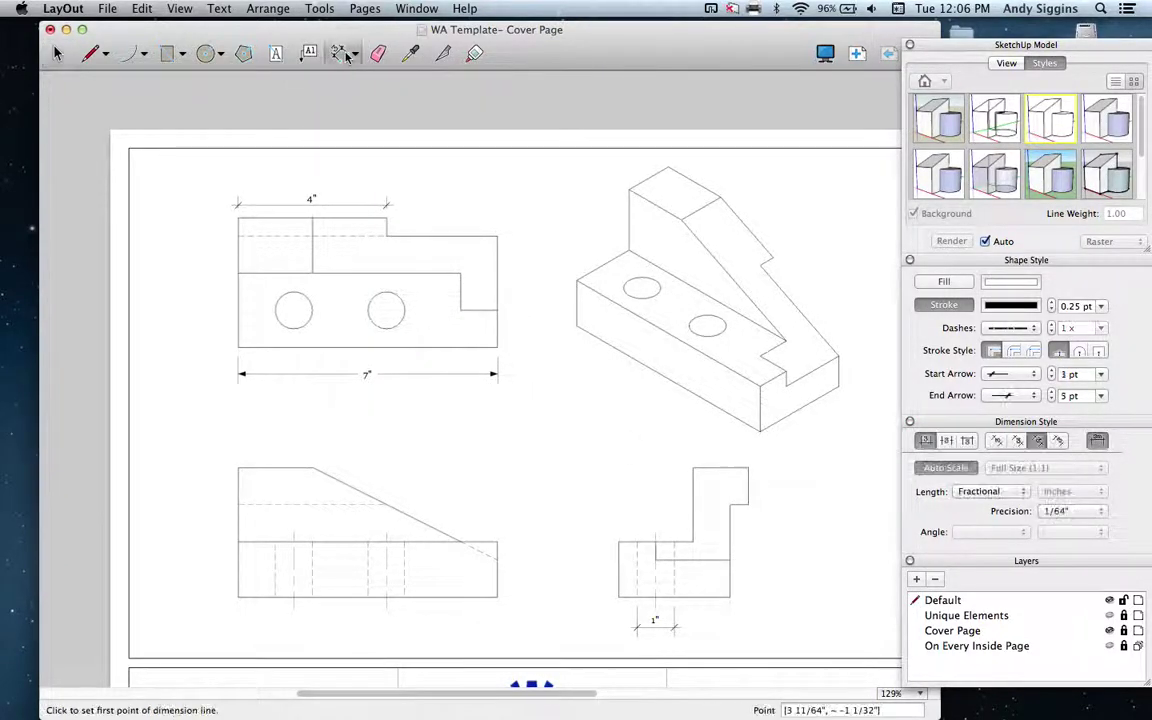
pyautogui.click(946, 440)
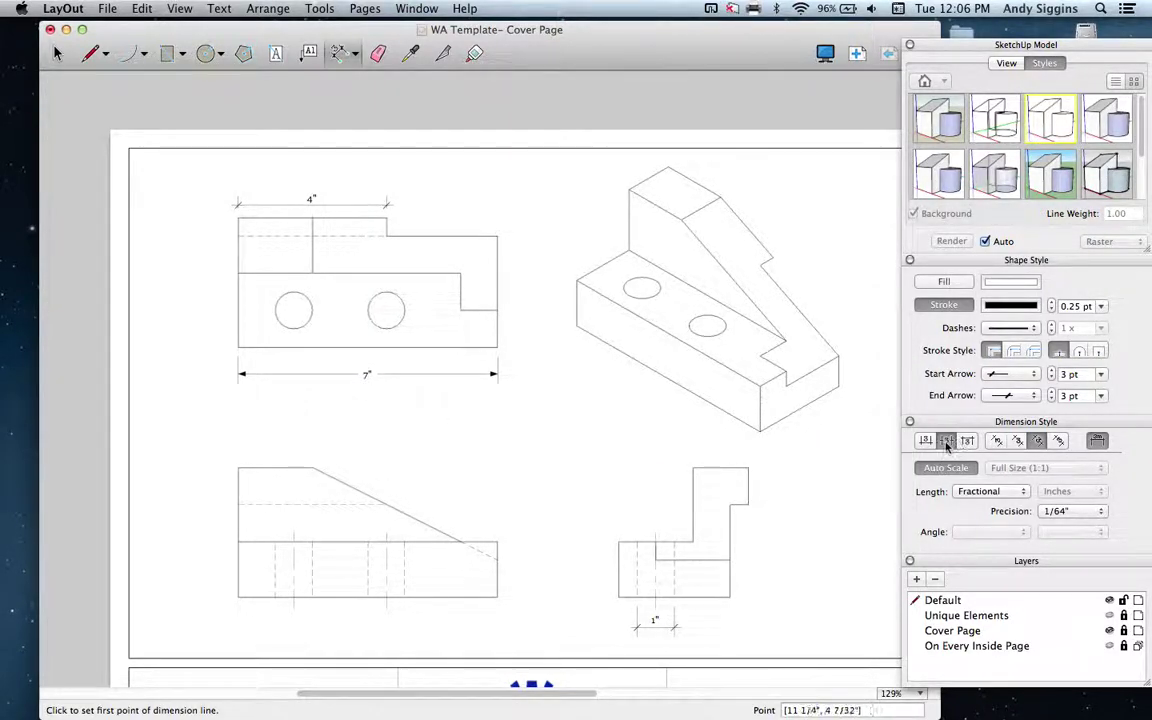
pyautogui.click(1030, 374)
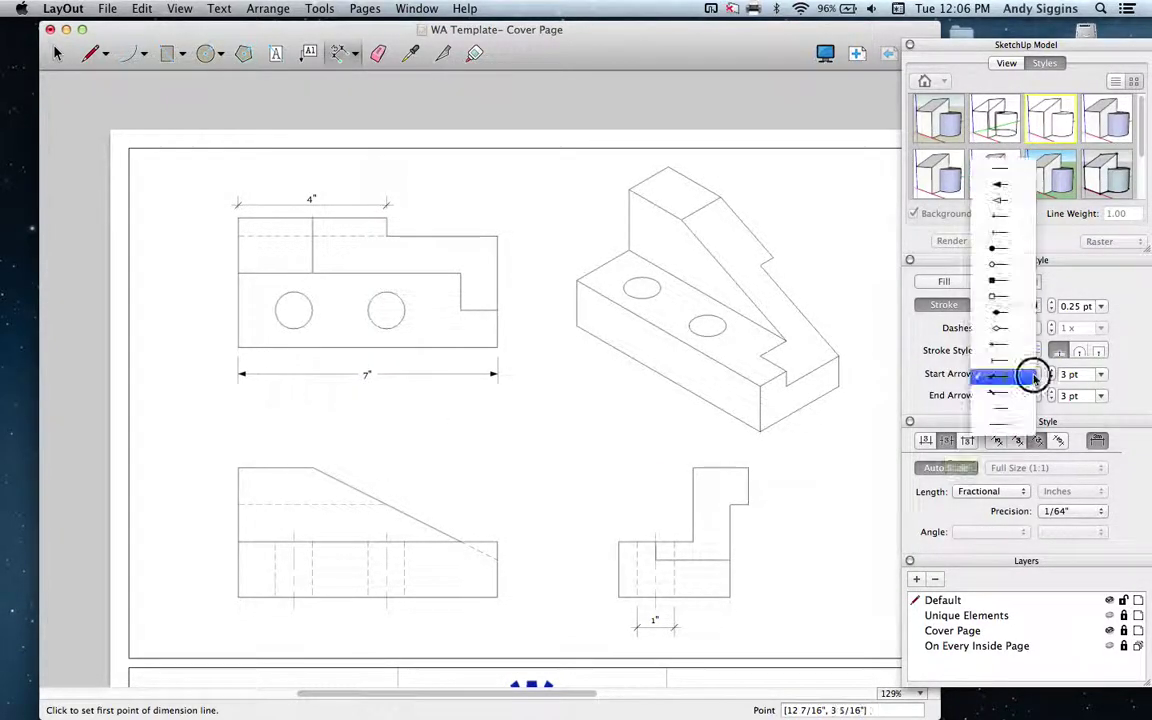
pyautogui.click(1018, 188)
pyautogui.click(1030, 395)
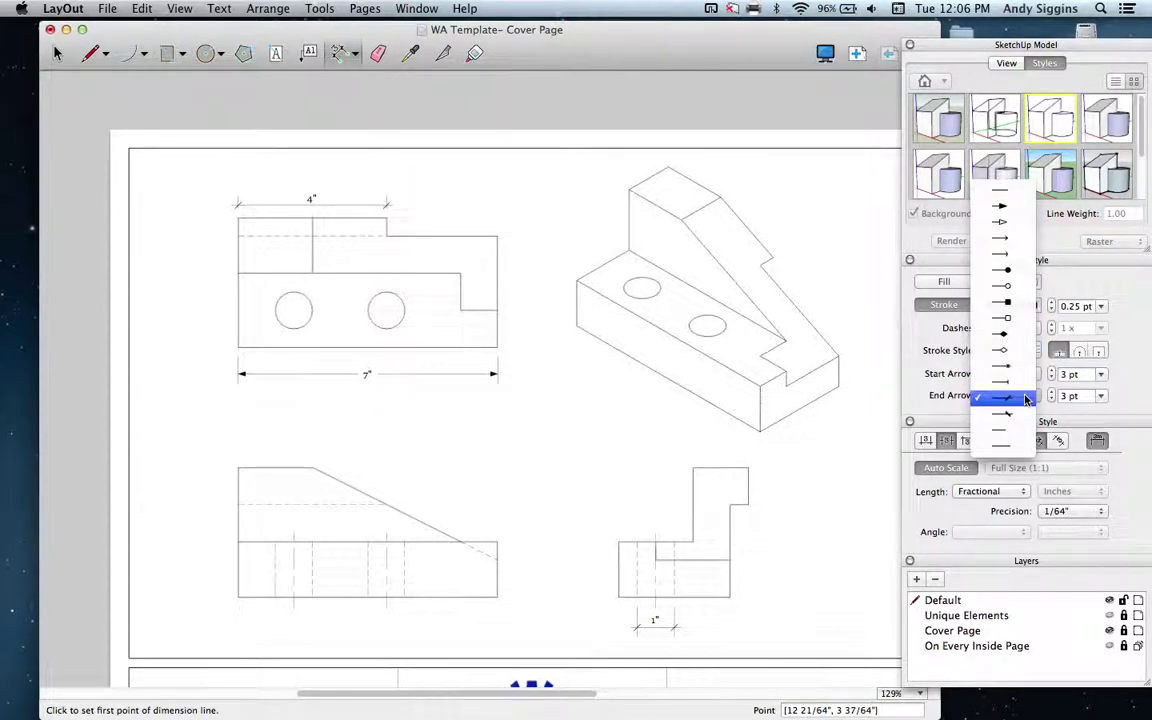
pyautogui.click(1002, 221)
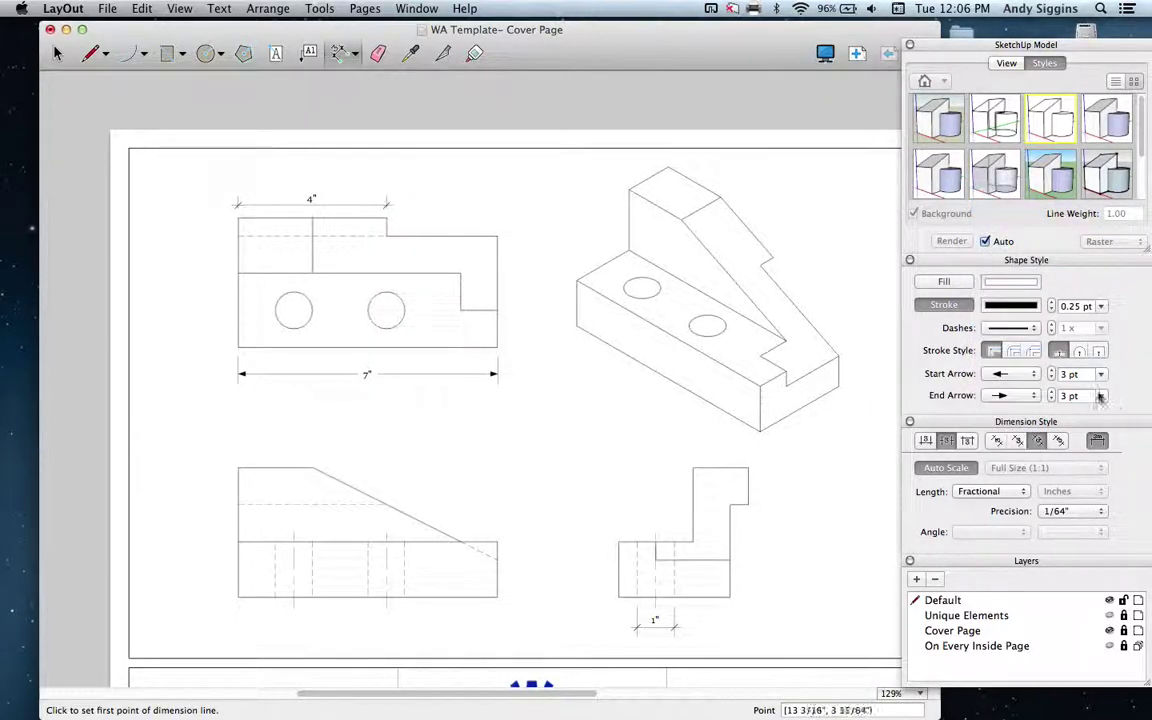
# Reduce the Dimension tool's default start and end arrow sizes to 2 pt.
pyautogui.click(1052, 378)
pyautogui.click(1052, 378)
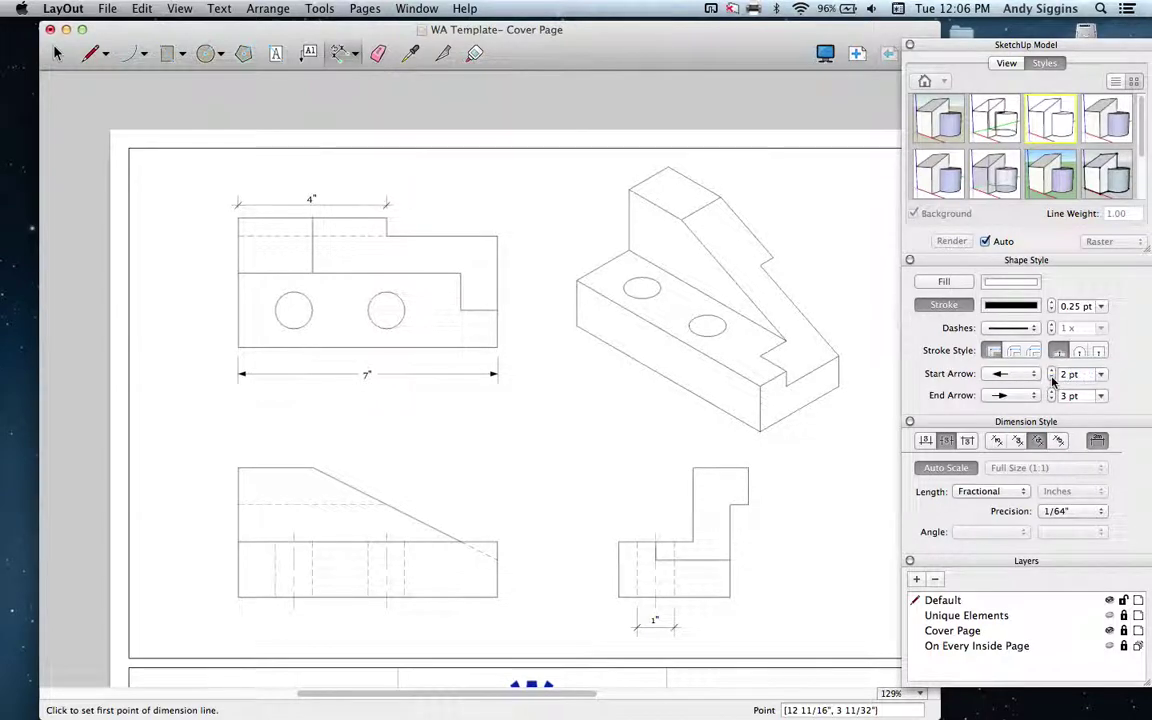
pyautogui.click(1052, 397)
pyautogui.click(1052, 399)
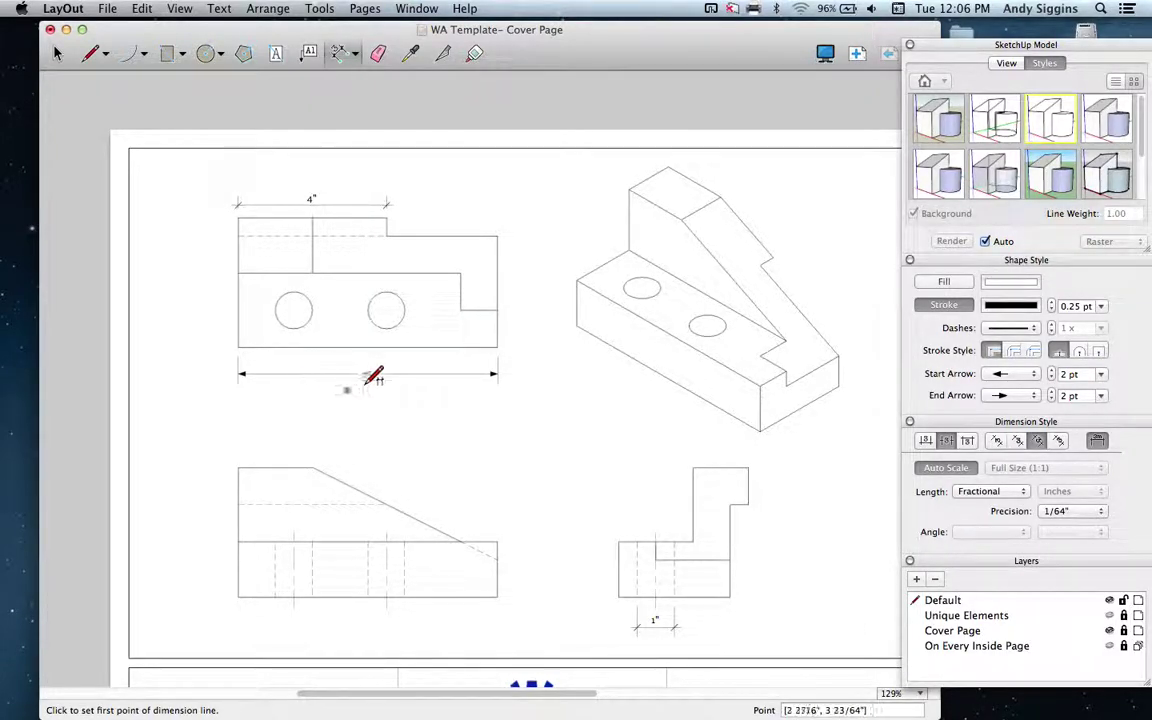
# Dimension the height of the front view's upper section, from the top edge to the top of the base, beside its left edge.
pyautogui.click(238, 467)
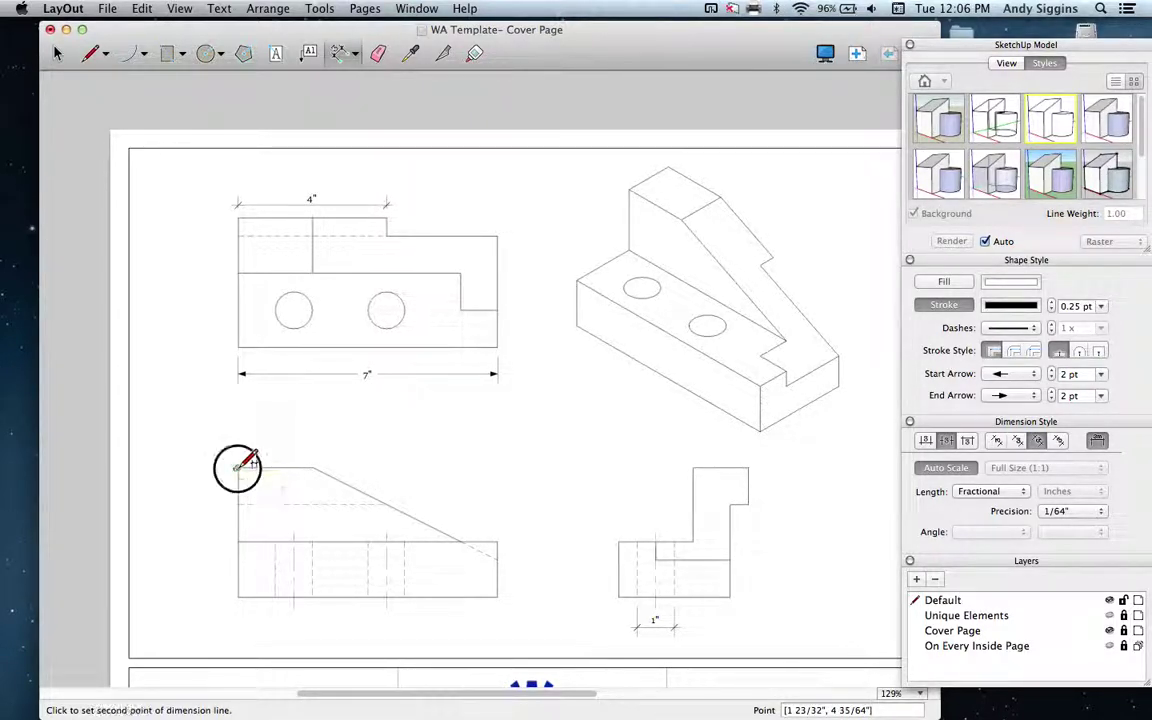
pyautogui.click(238, 539)
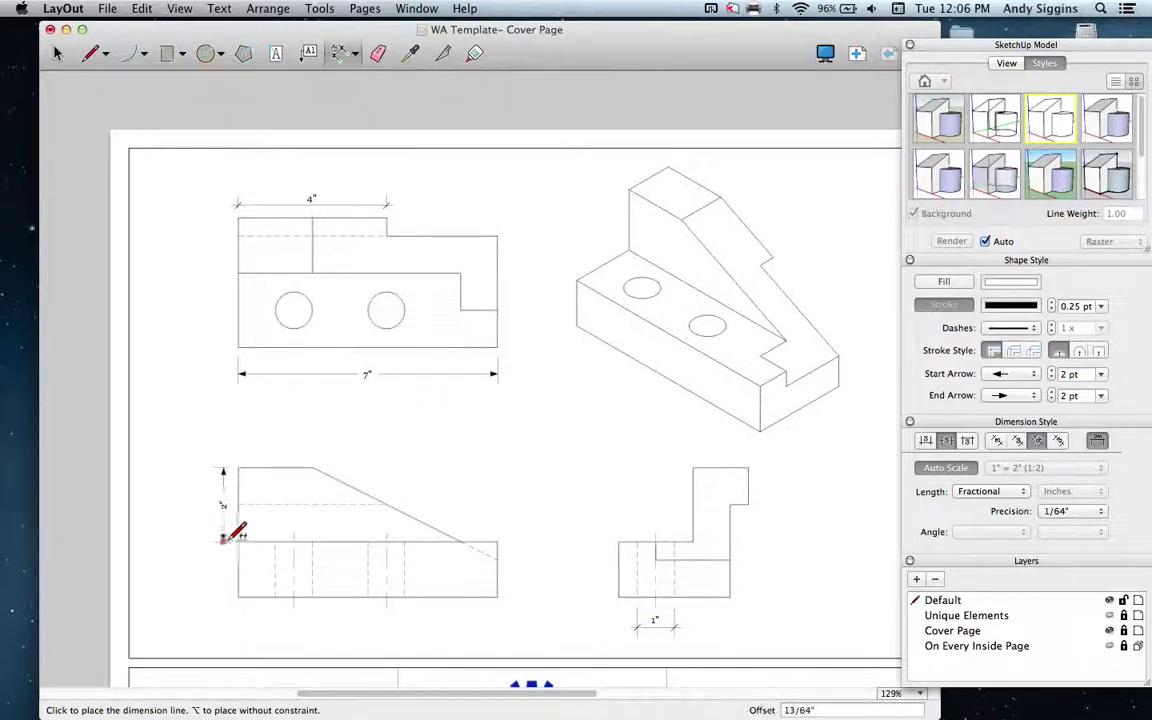
pyautogui.click(222, 515)
# Dimension the height of the front view's base section, placing the dimension beside its left edge.
pyautogui.click(238, 540)
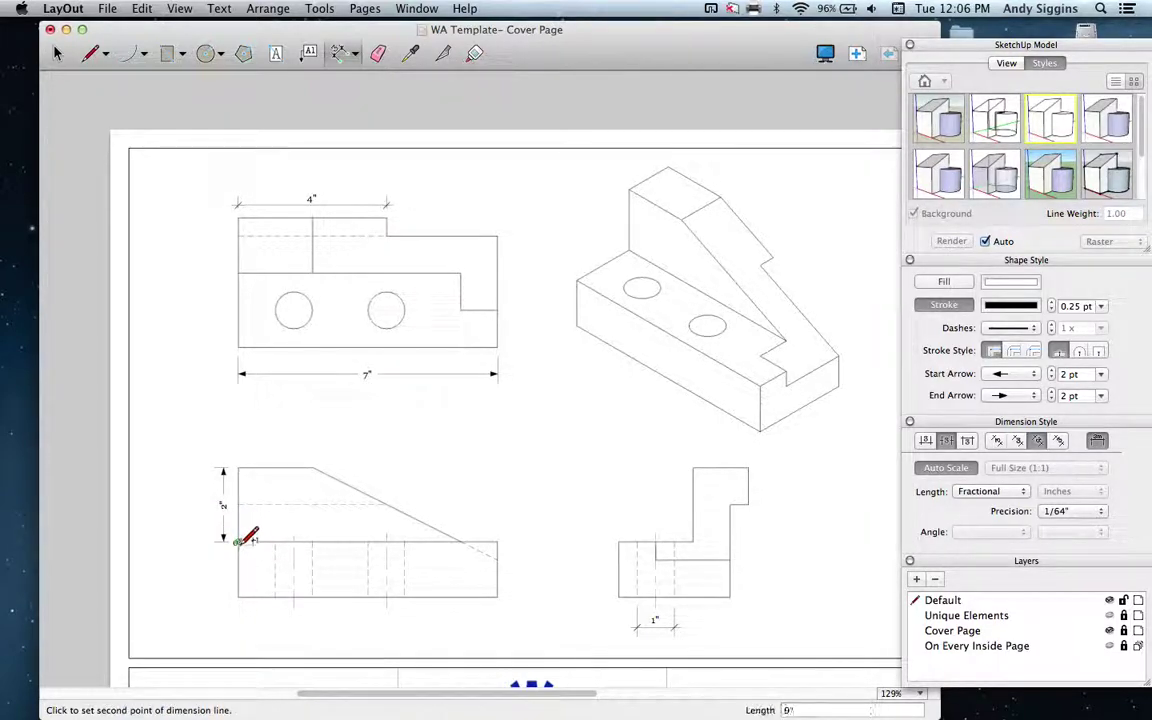
pyautogui.click(238, 597)
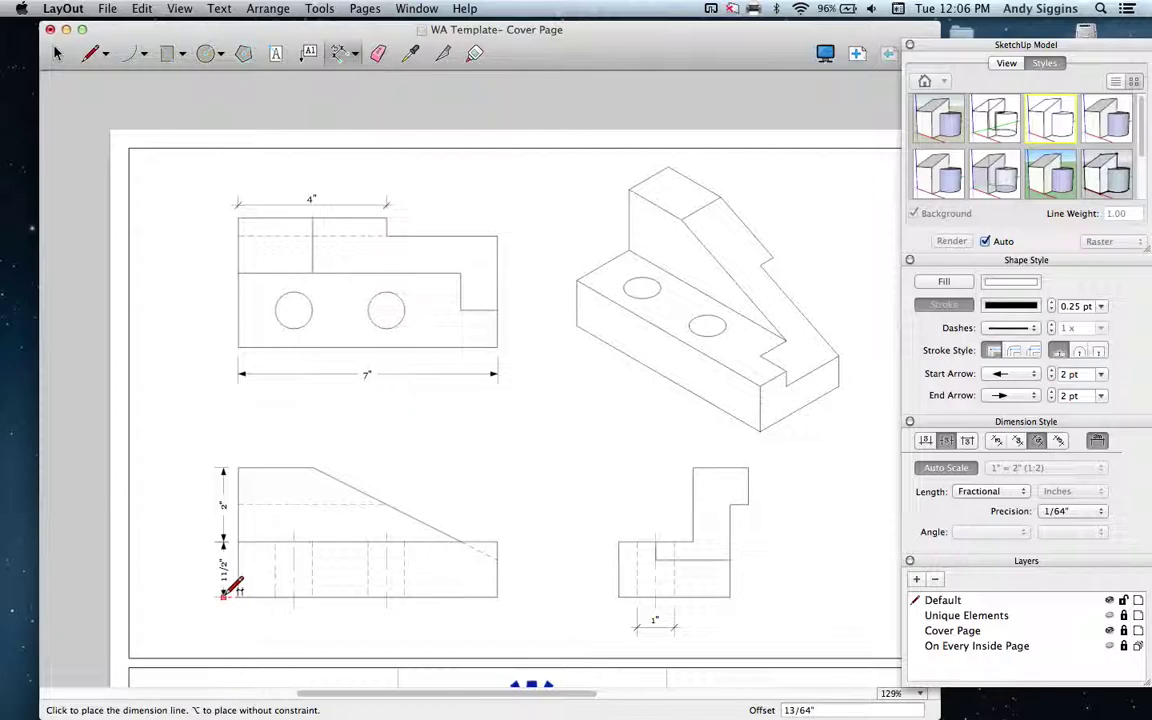
pyautogui.click(223, 595)
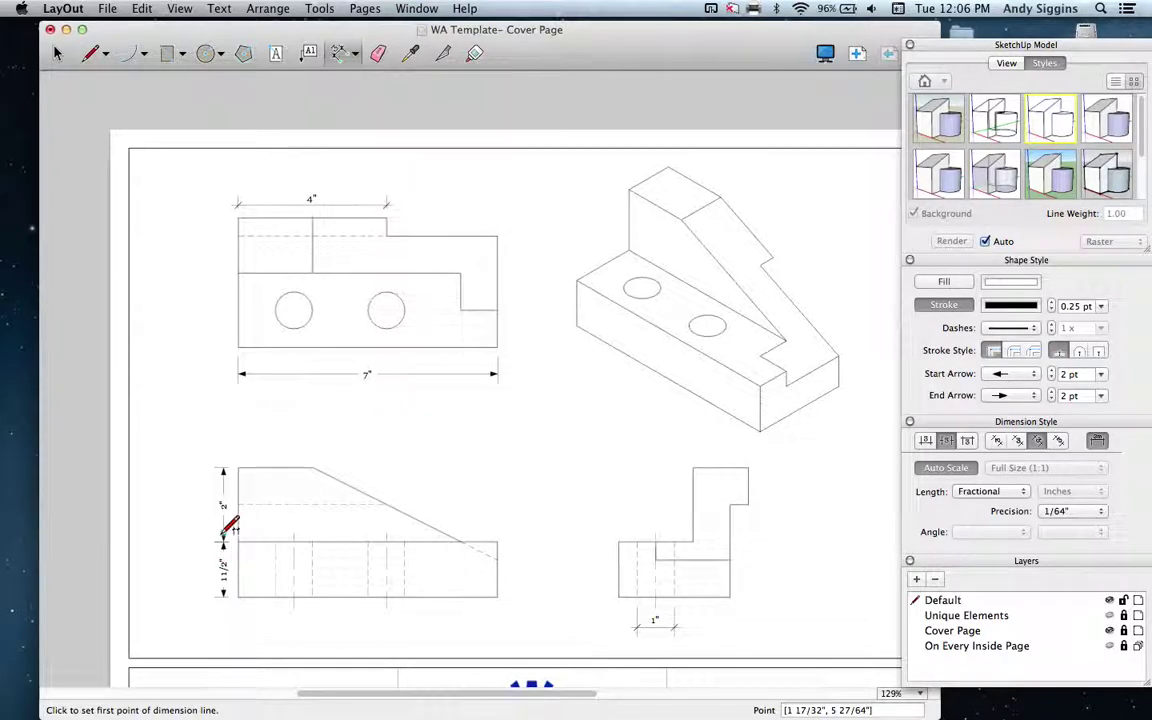
# Dimension the height from the front view's bottom edge to the upper hidden line, placed outside the base height dimension.
pyautogui.click(239, 493)
pyautogui.click(223, 541)
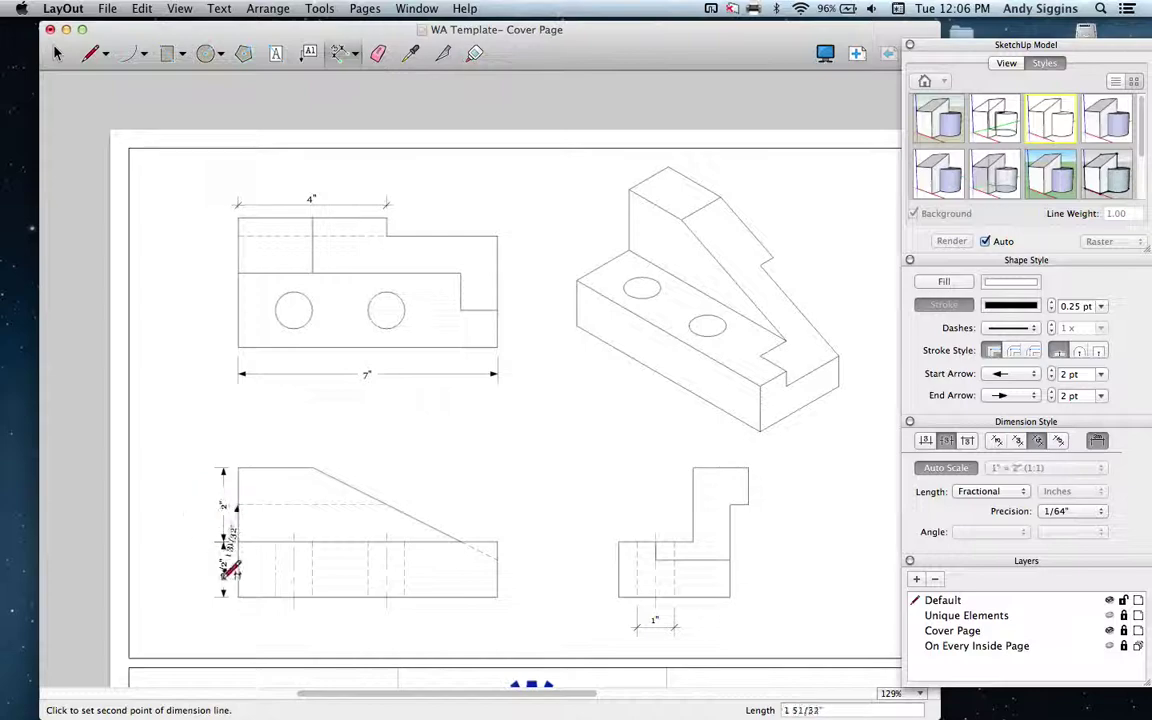
pyautogui.click(238, 596)
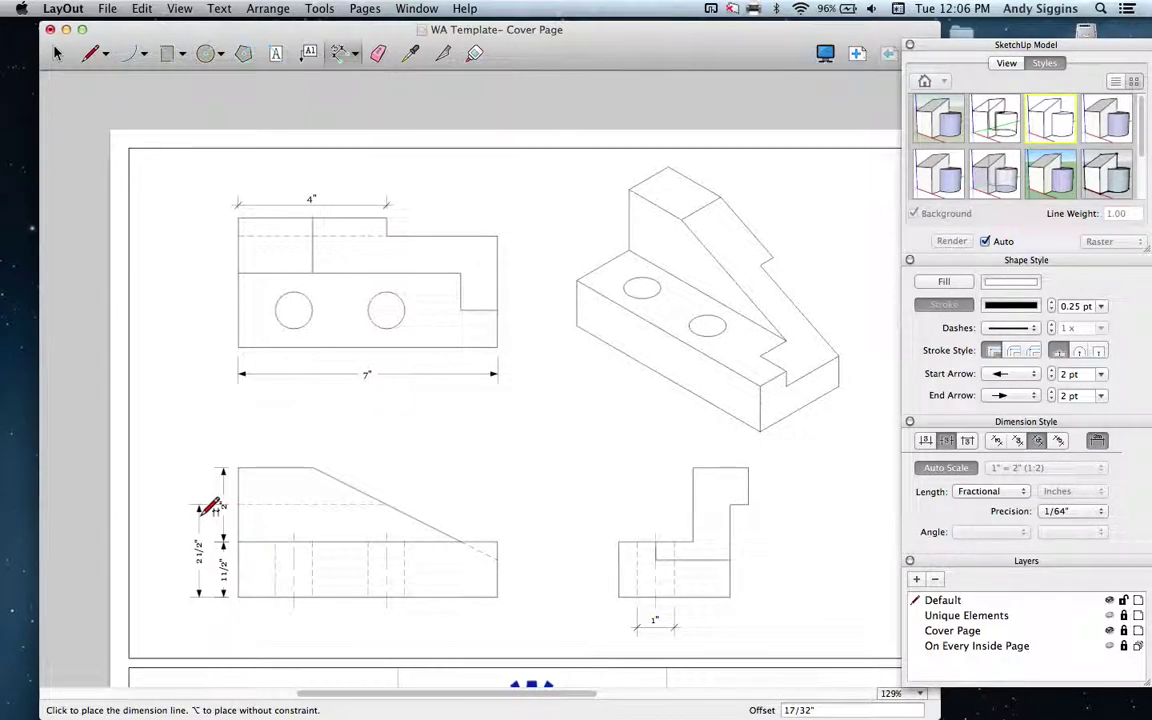
pyautogui.click(201, 512)
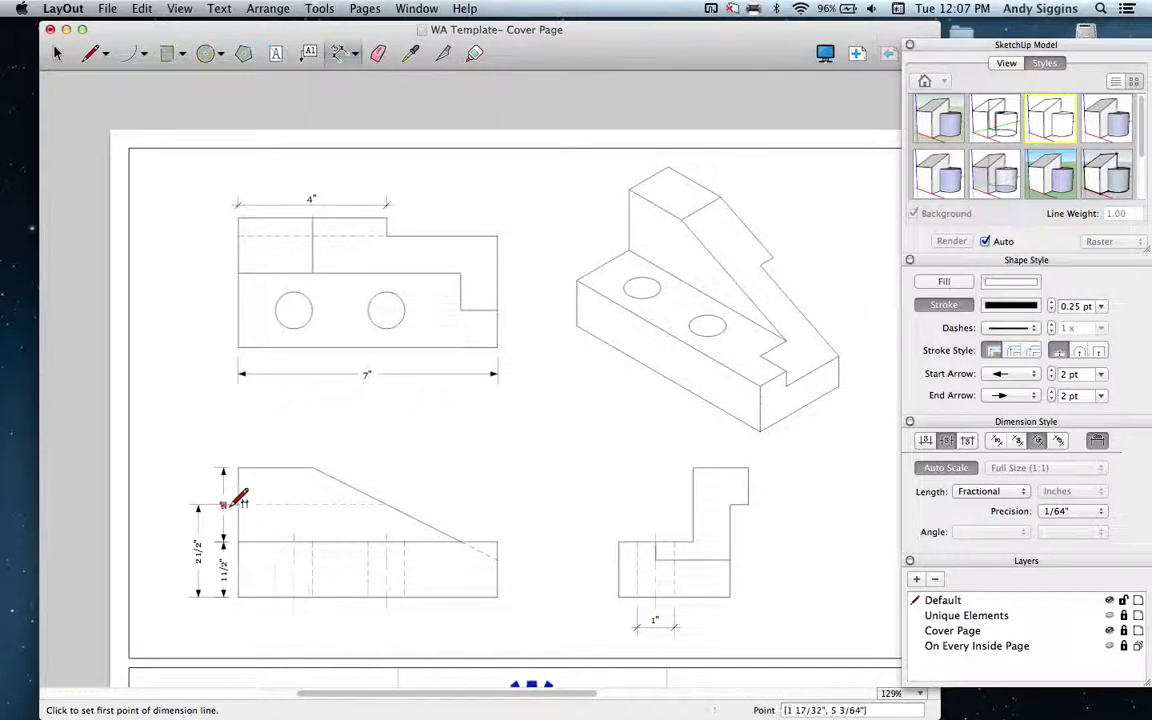
# Delete the height dimension of the front view's upper section.
pyautogui.click(57, 53)
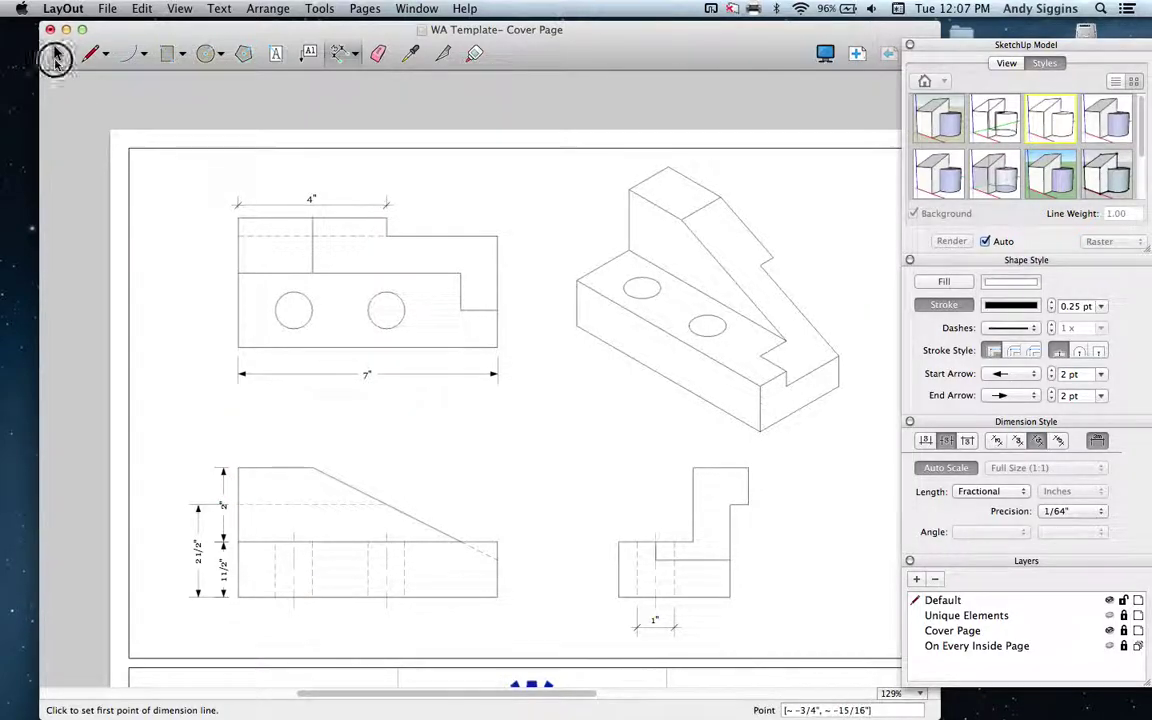
pyautogui.click(223, 482)
pyautogui.press('Delete')
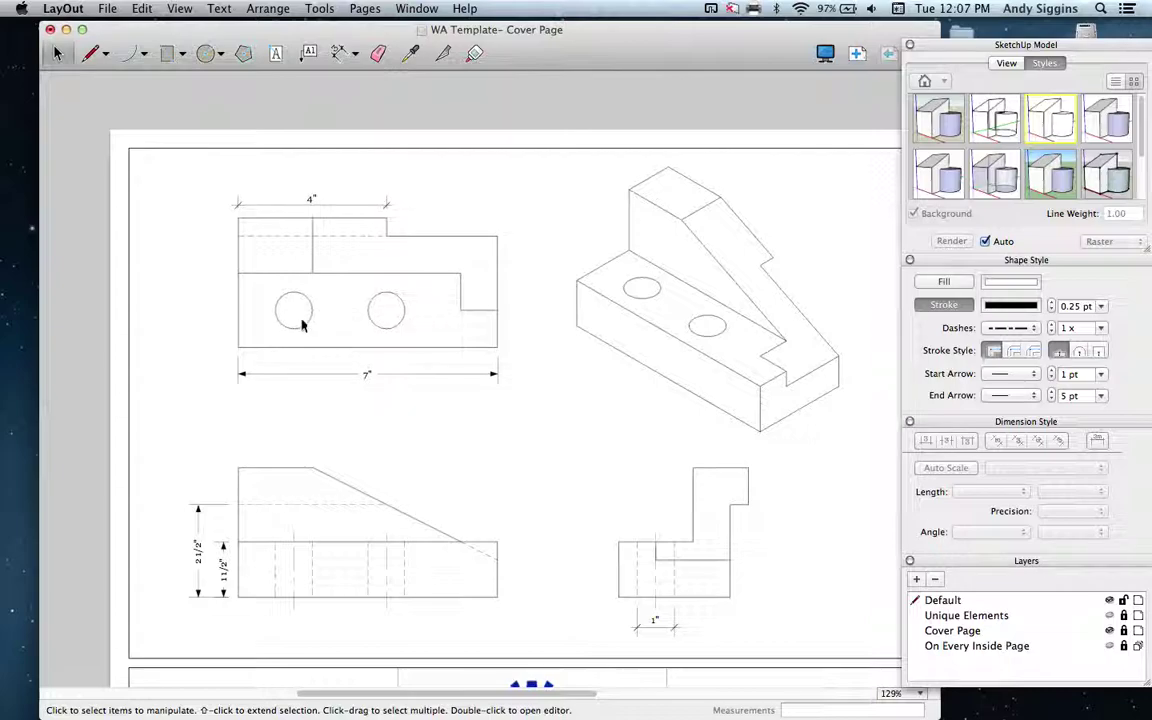
# Dimension the overall height of the front view, placing it outside the other two height dimensions.
pyautogui.click(339, 53)
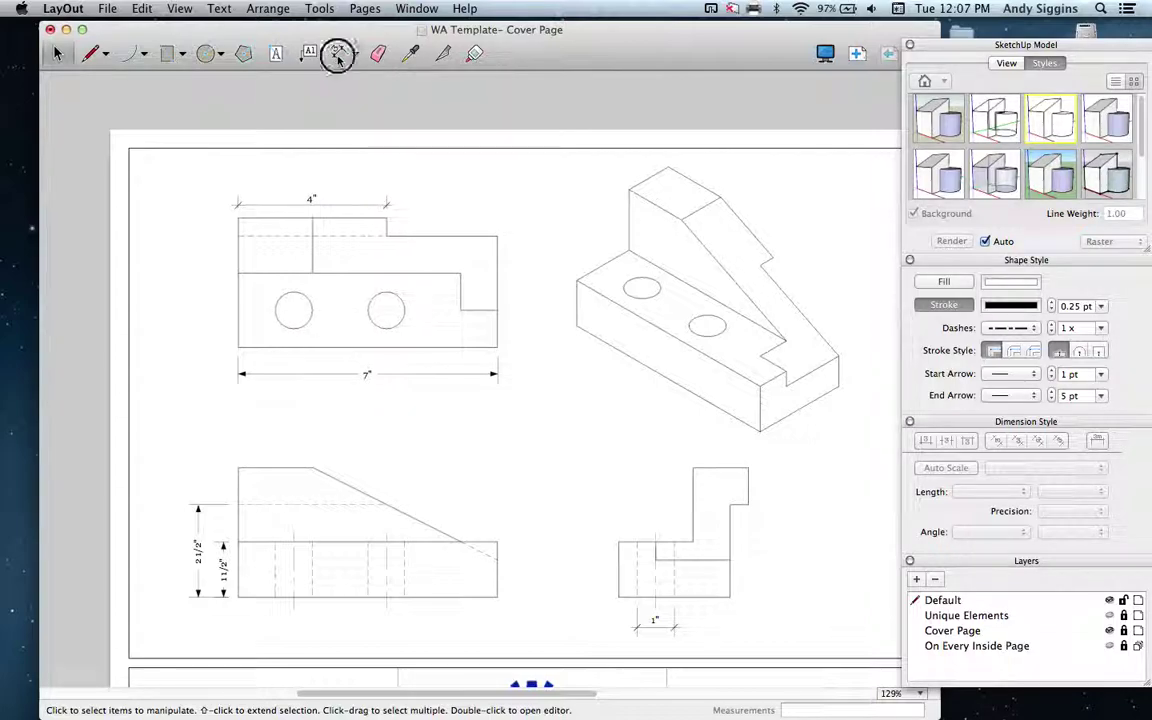
pyautogui.click(238, 467)
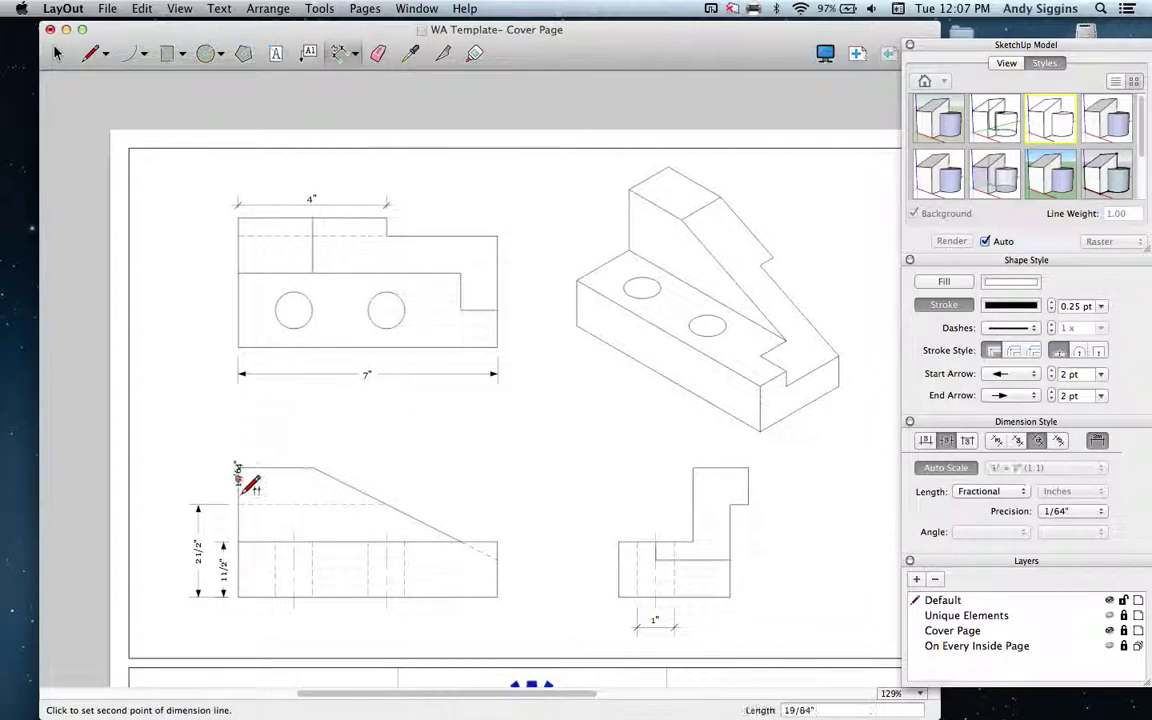
pyautogui.click(238, 597)
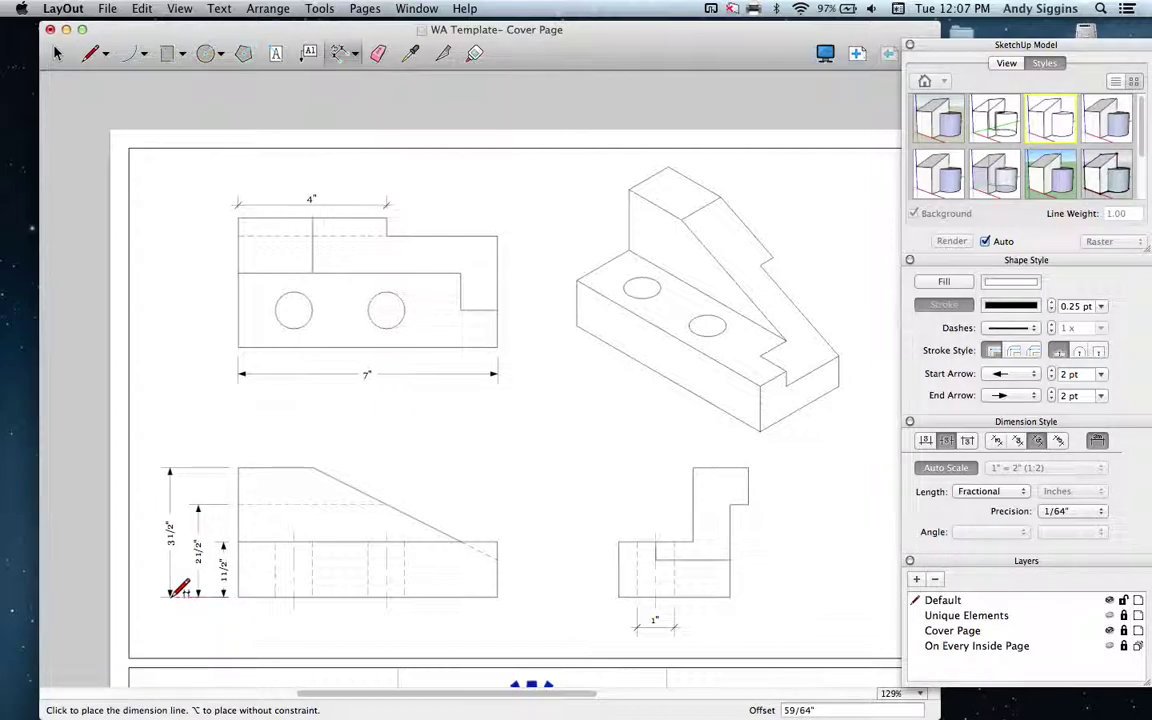
pyautogui.click(172, 594)
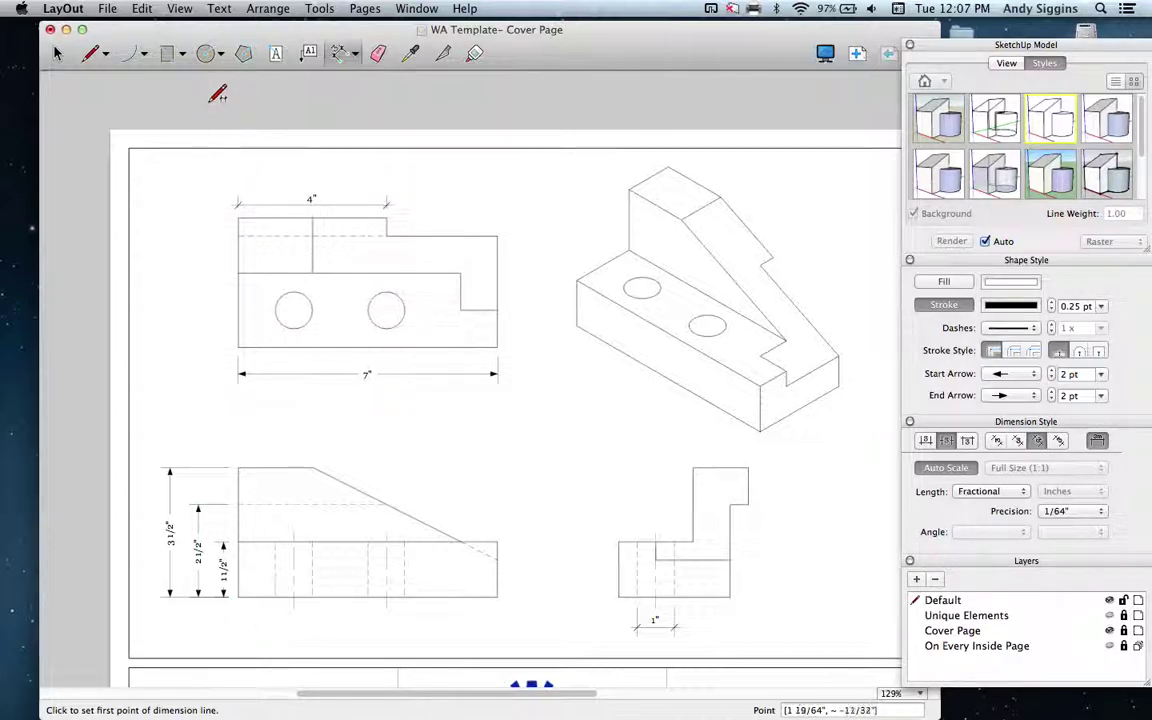
pyautogui.moveTo(750, 715)
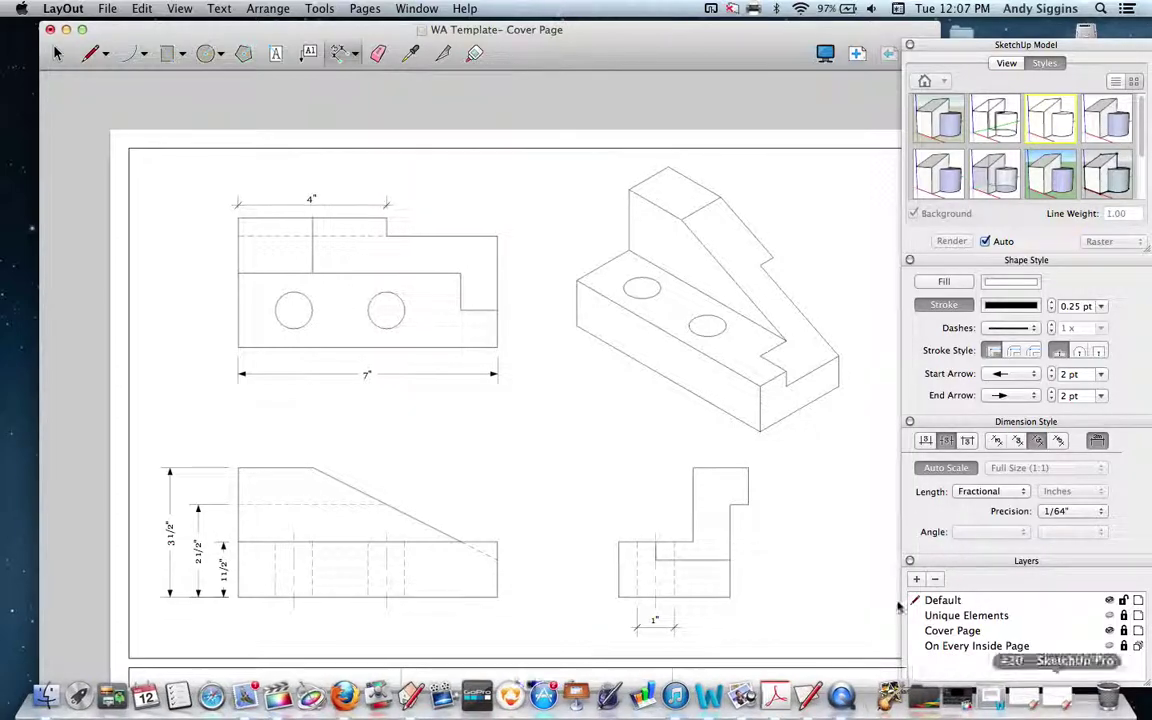